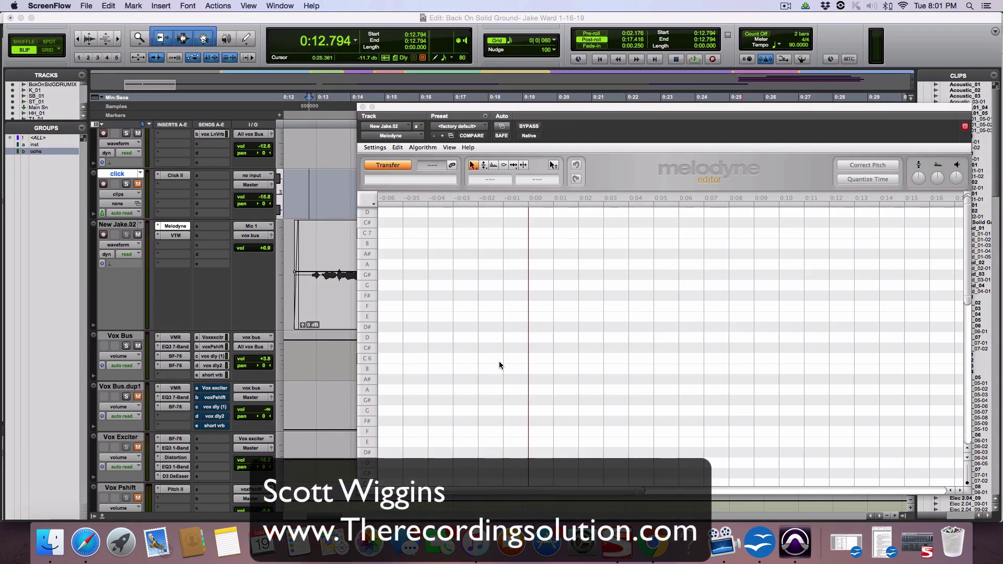
# Capture the New Jake.02 vocal phrase from 0:12.673 into Melodyne by playing it through once
pyautogui.moveTo(542, 110); pyautogui.dragTo(519, 79)
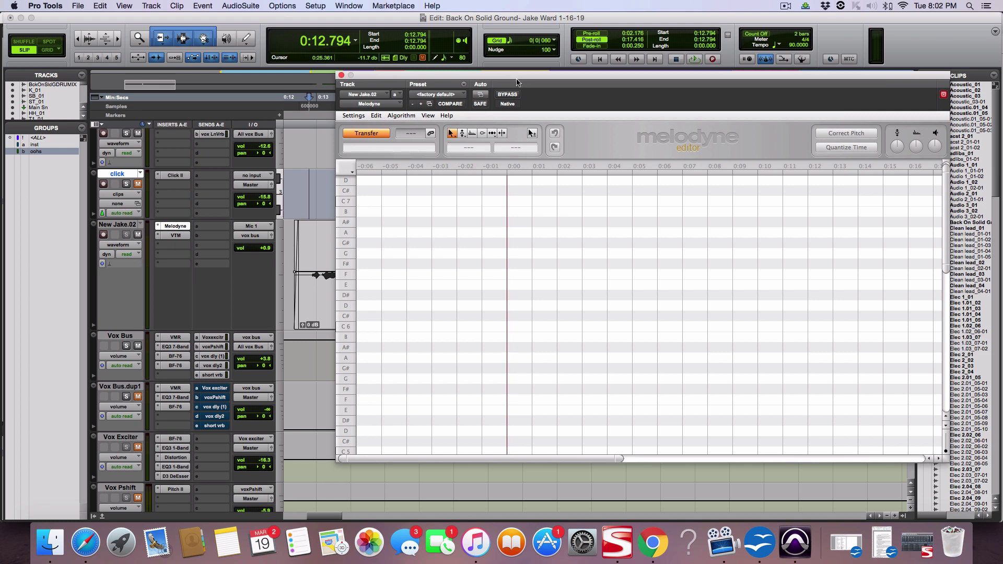
pyautogui.moveTo(452, 72); pyautogui.dragTo(511, 76)
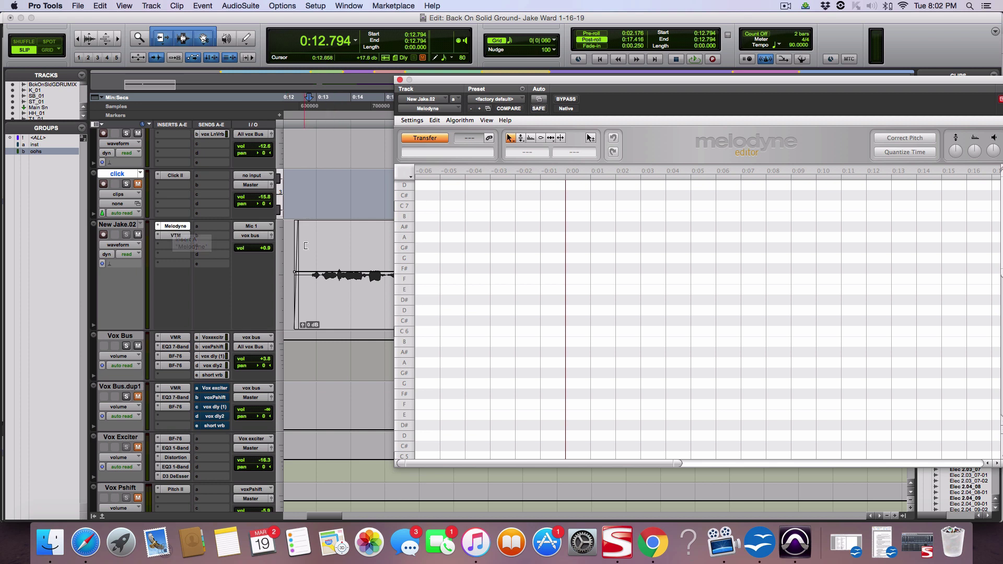
pyautogui.click(305, 185)
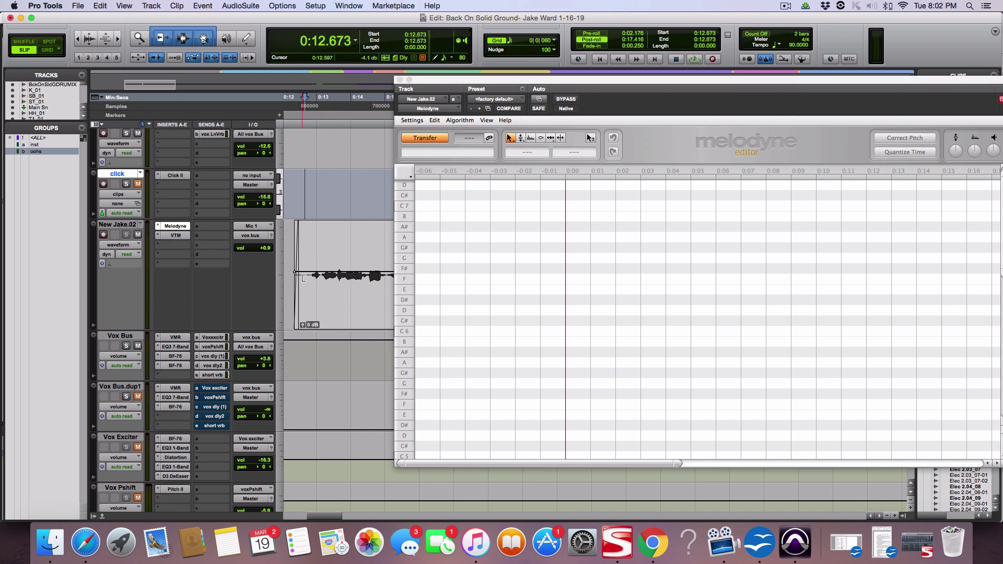
pyautogui.moveTo(450, 85); pyautogui.dragTo(557, 93)
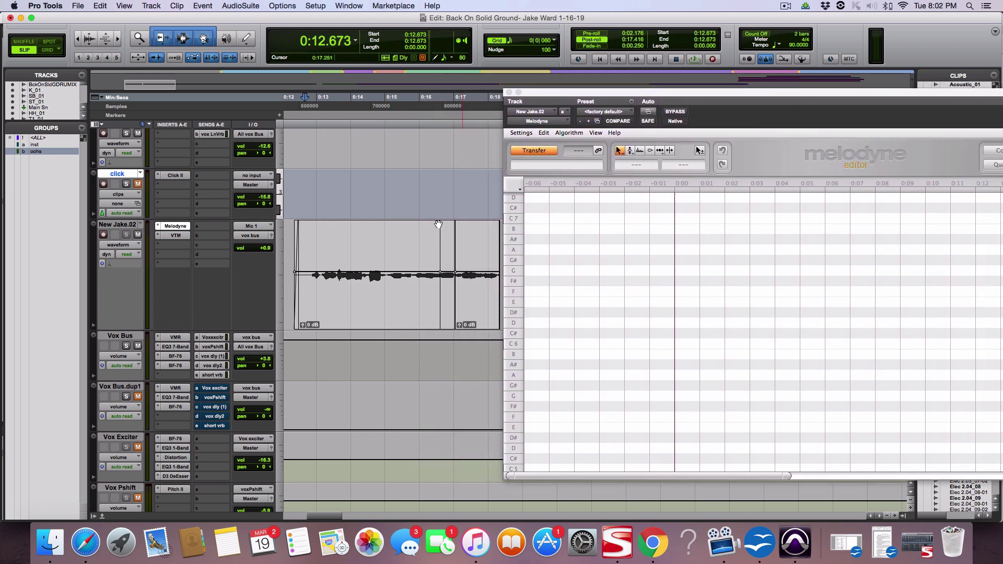
pyautogui.click(615, 153)
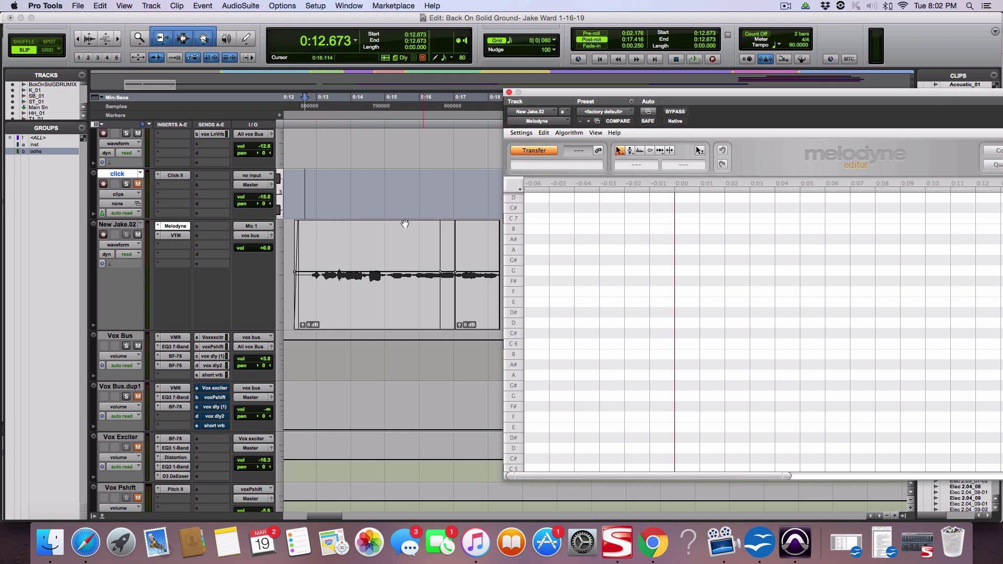
pyautogui.press('space')
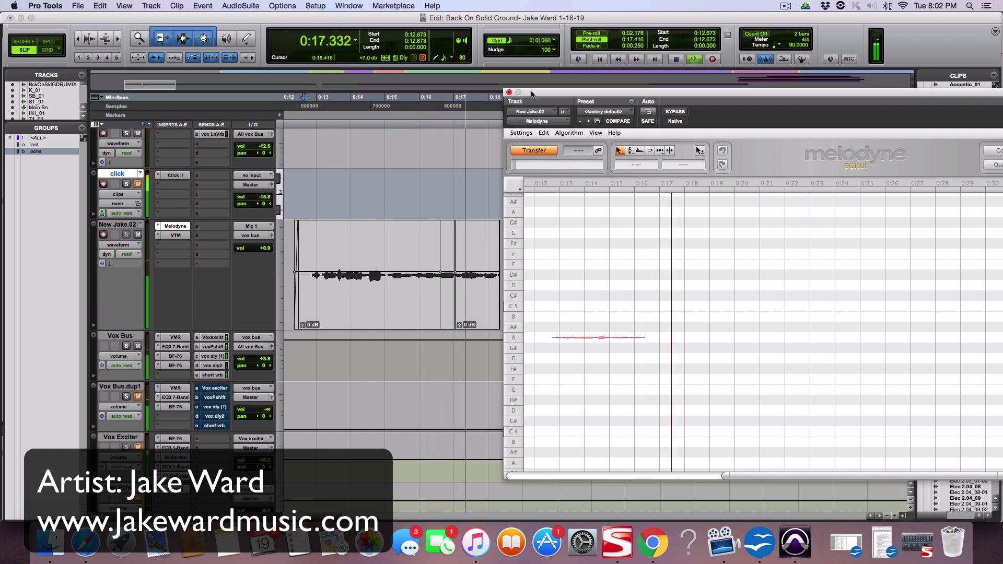
pyautogui.moveTo(532, 94); pyautogui.dragTo(565, 94)
pyautogui.press('space')
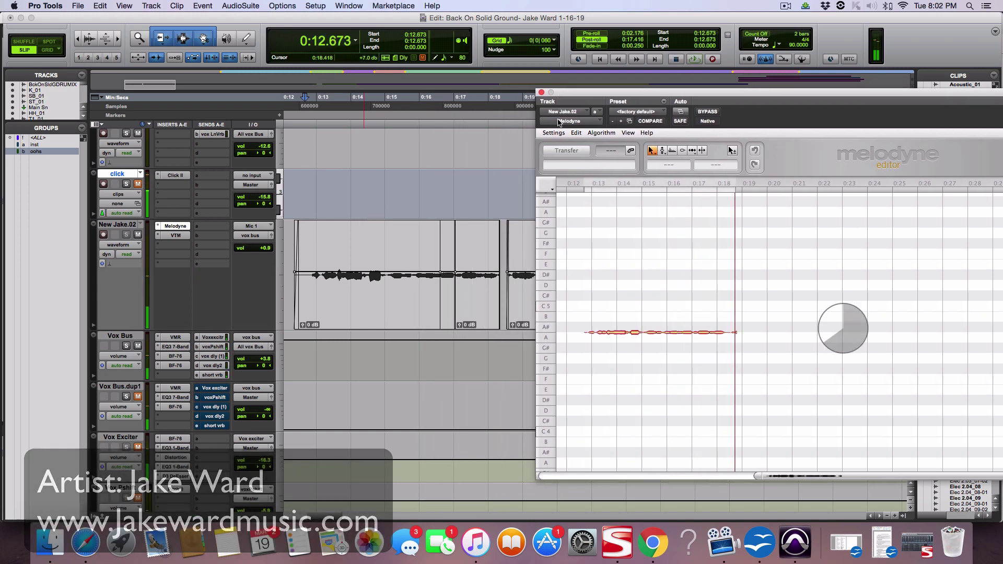
pyautogui.moveTo(583, 96); pyautogui.dragTo(556, 95)
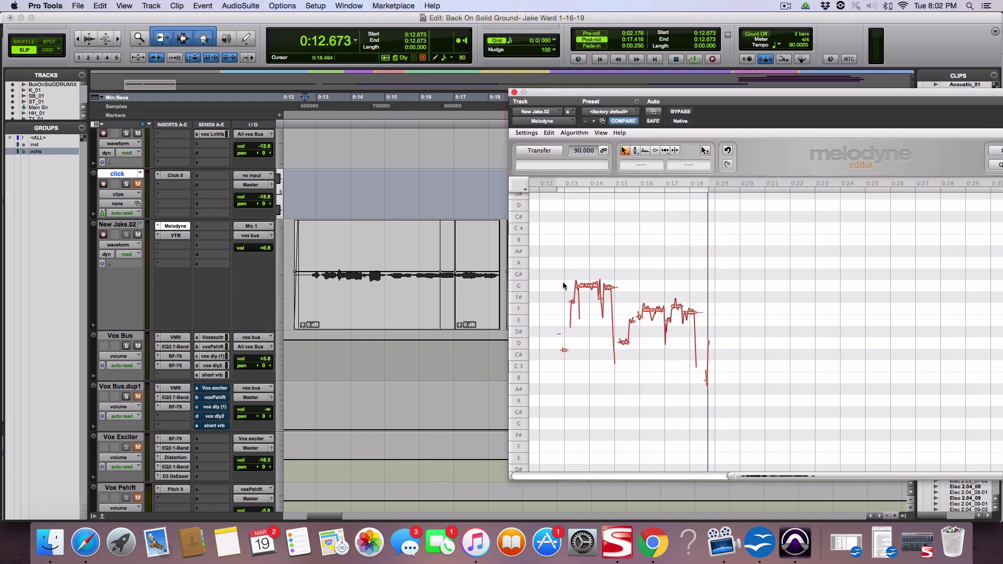
# Zoom in on the captured note blobs with the Zoom Tool and make the pitch rows taller
pyautogui.hscroll(2, 574, 290)
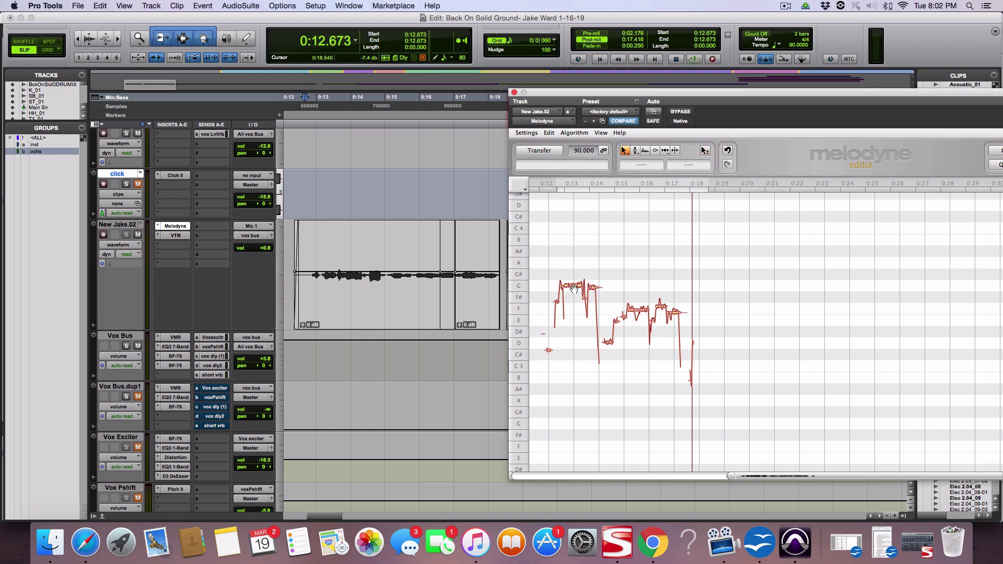
pyautogui.scroll(2, 574, 289)
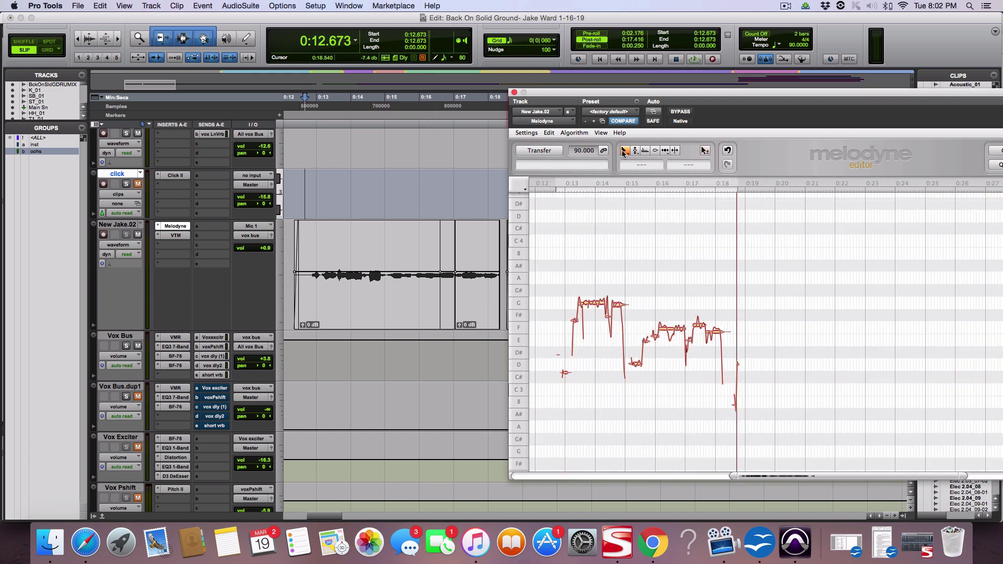
pyautogui.rightClick(588, 295)
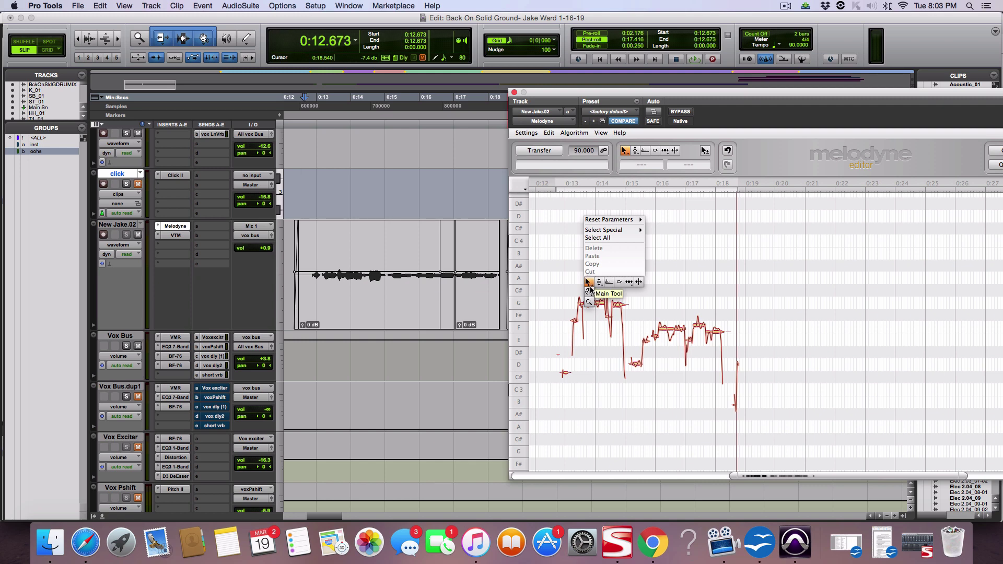
pyautogui.click(589, 303)
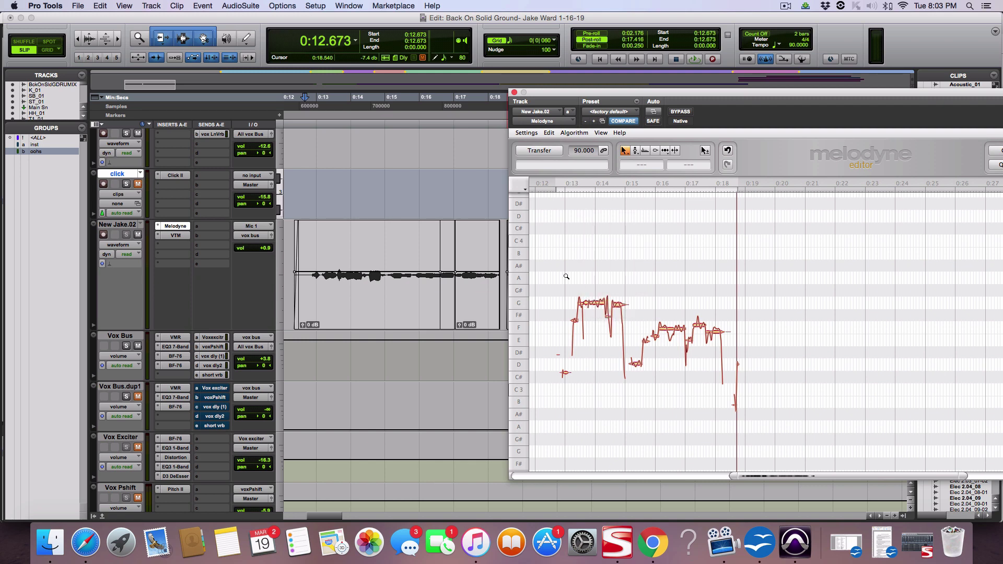
pyautogui.moveTo(565, 274); pyautogui.dragTo(655, 312)
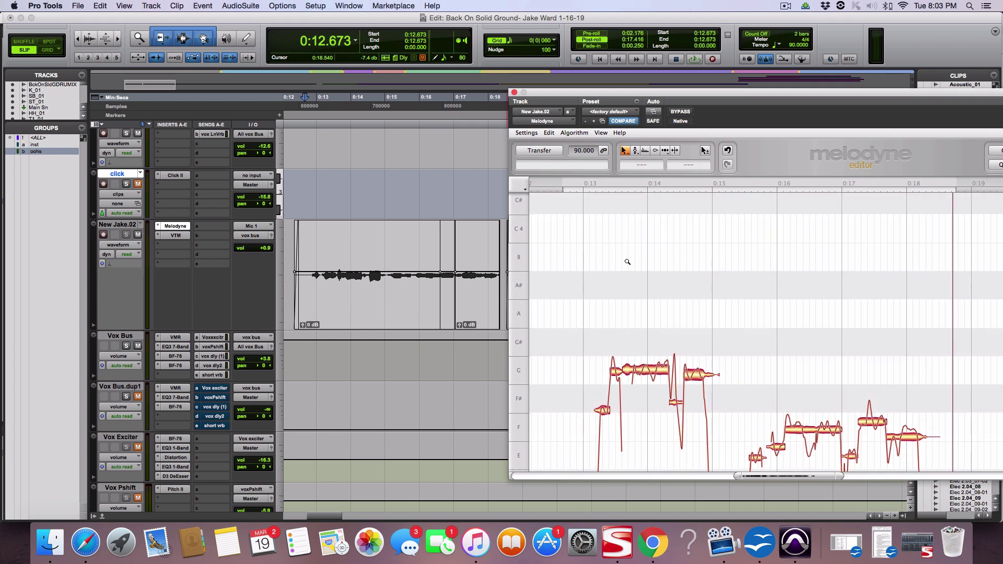
pyautogui.moveTo(611, 280); pyautogui.dragTo(613, 296)
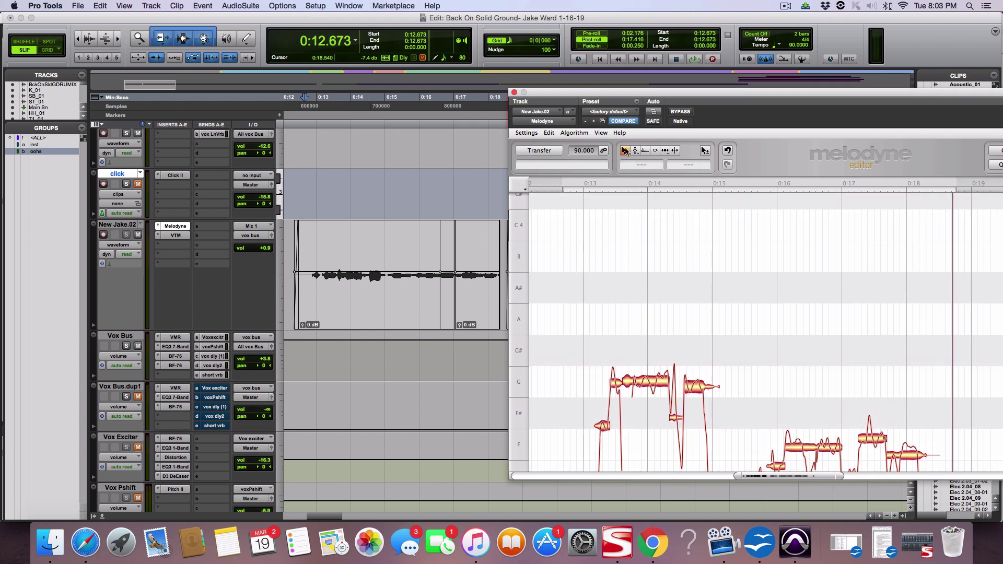
# Pan the notes into the middle of the editor with the Scroll Tool
pyautogui.rightClick(637, 258)
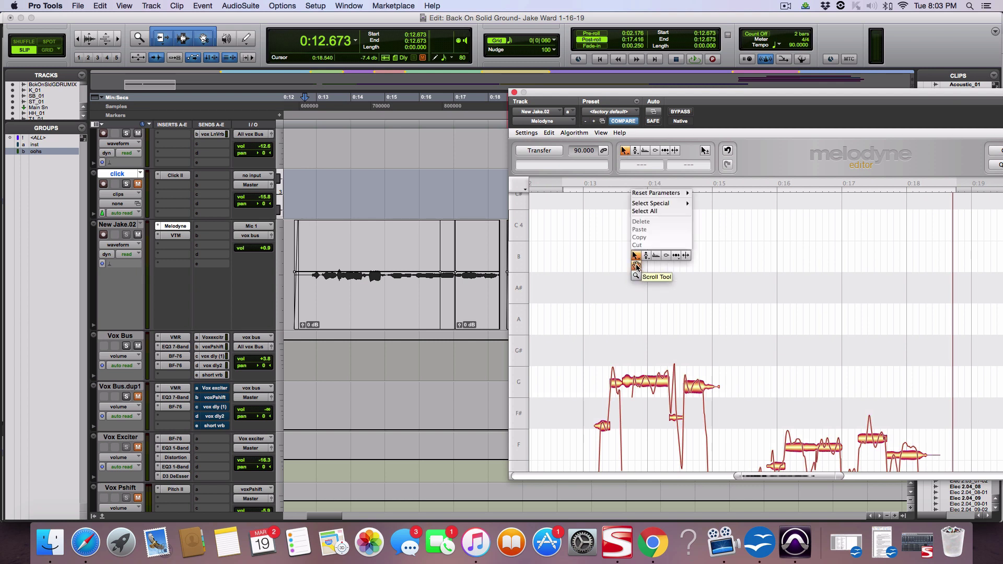
pyautogui.click(638, 267)
pyautogui.moveTo(721, 335); pyautogui.dragTo(716, 194)
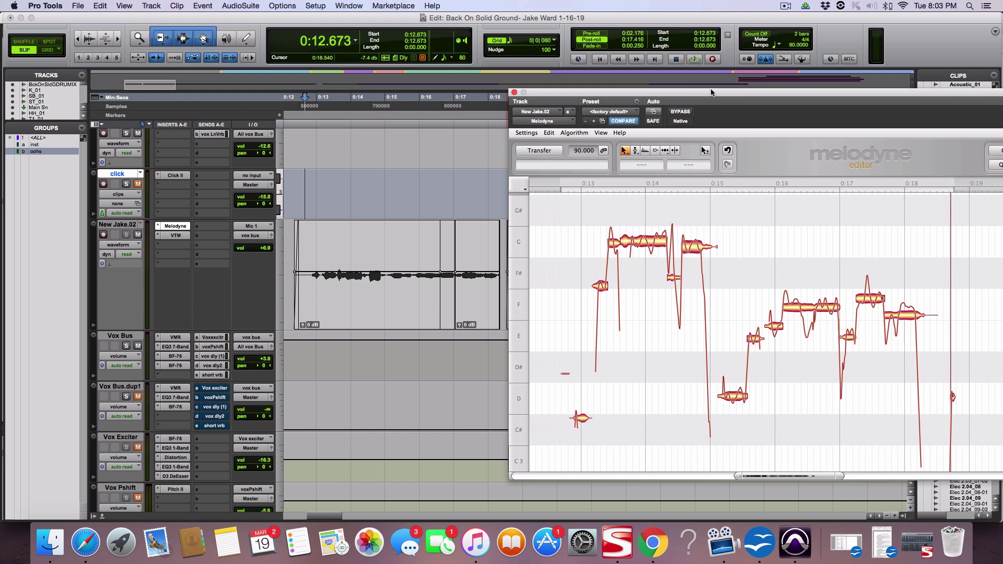
pyautogui.moveTo(709, 92); pyautogui.dragTo(500, 80)
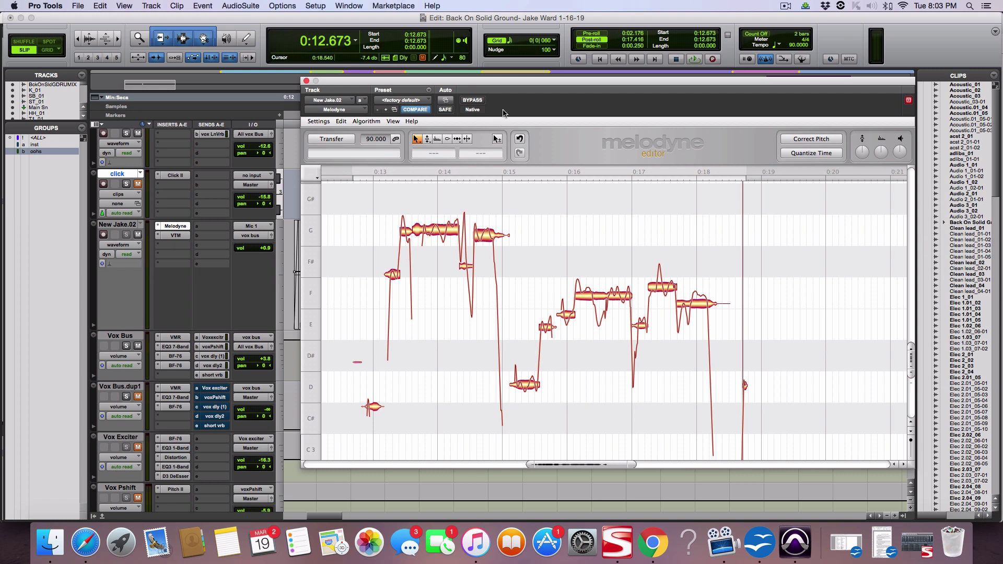
# Return to the Main Tool, box-select the blobs, and choose Edit > Select All
pyautogui.moveTo(520, 83); pyautogui.dragTo(497, 80)
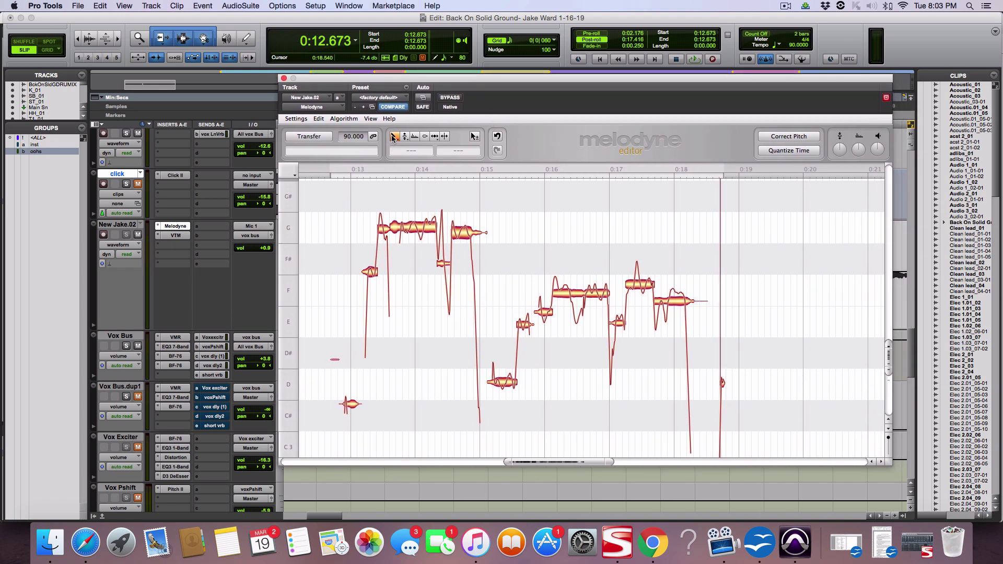
pyautogui.rightClick(389, 229)
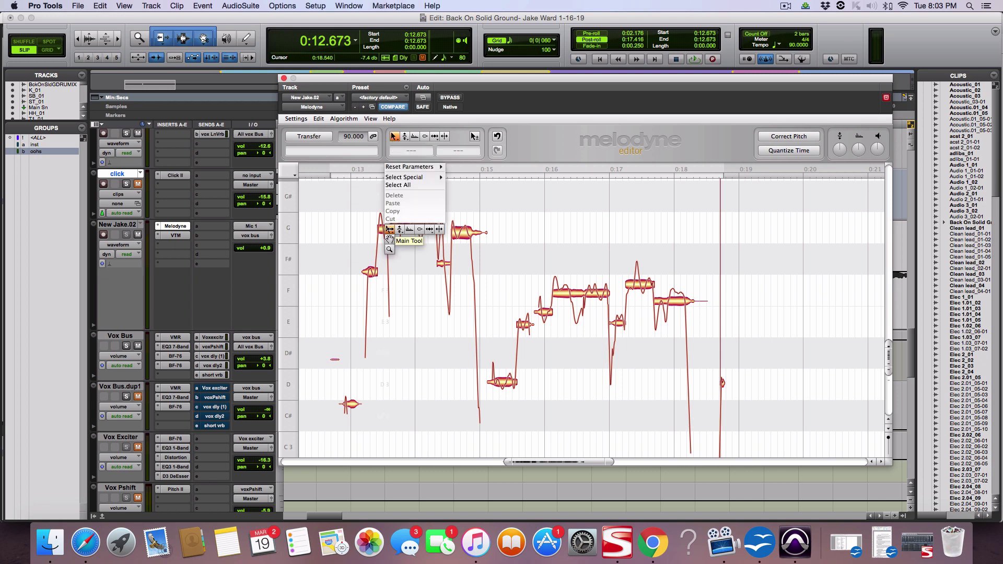
pyautogui.click(387, 229)
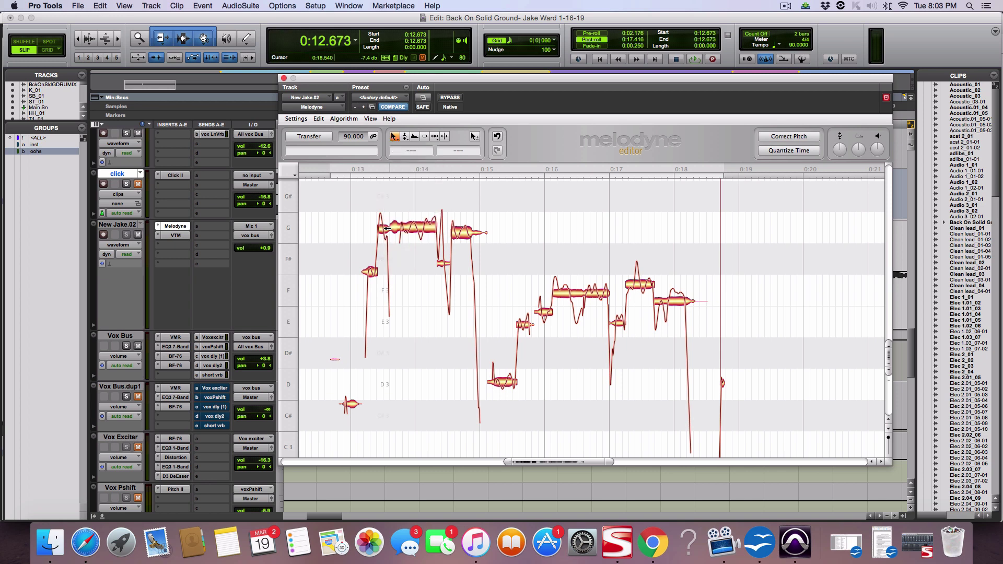
pyautogui.moveTo(333, 194); pyautogui.dragTo(730, 439)
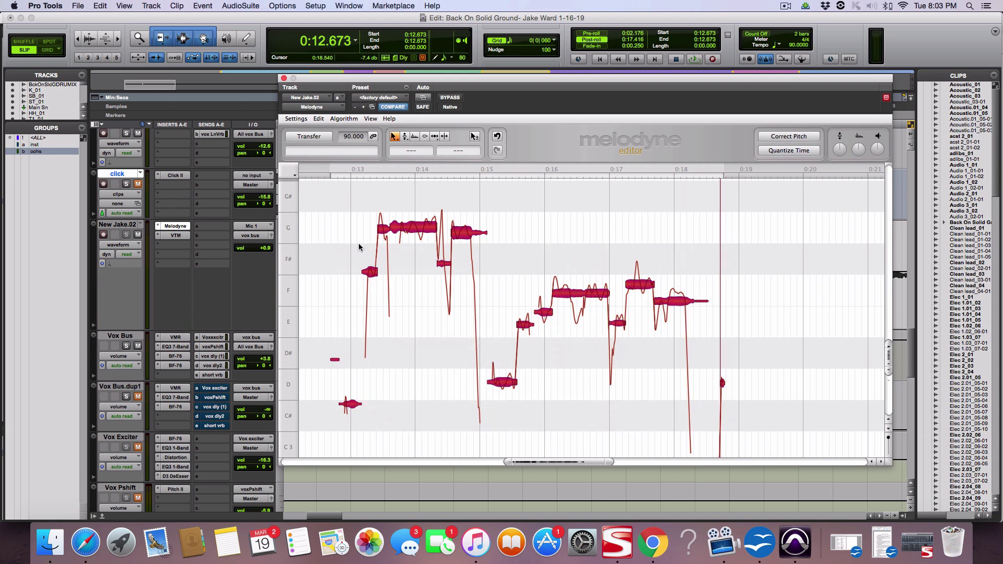
pyautogui.click(320, 120)
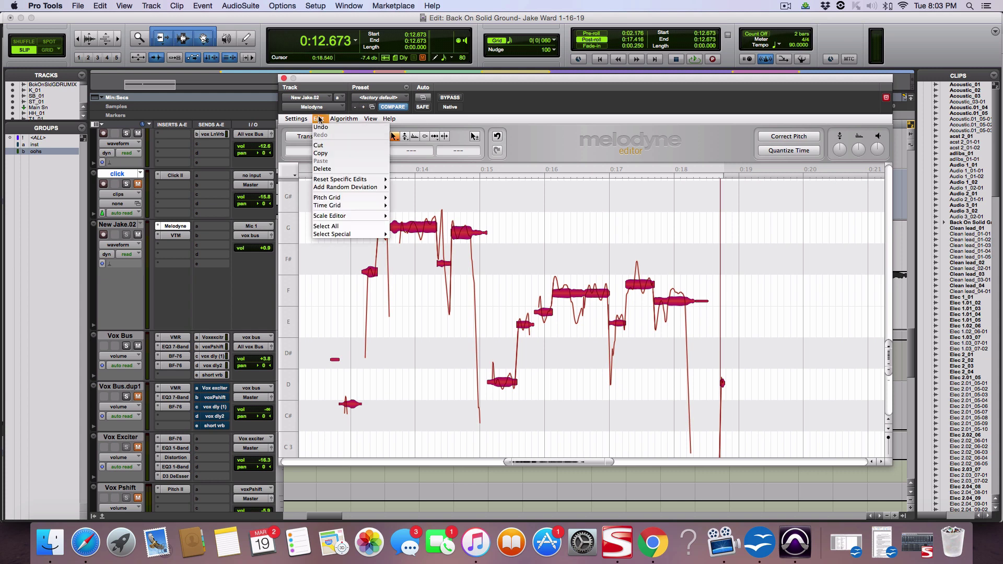
pyautogui.click(345, 228)
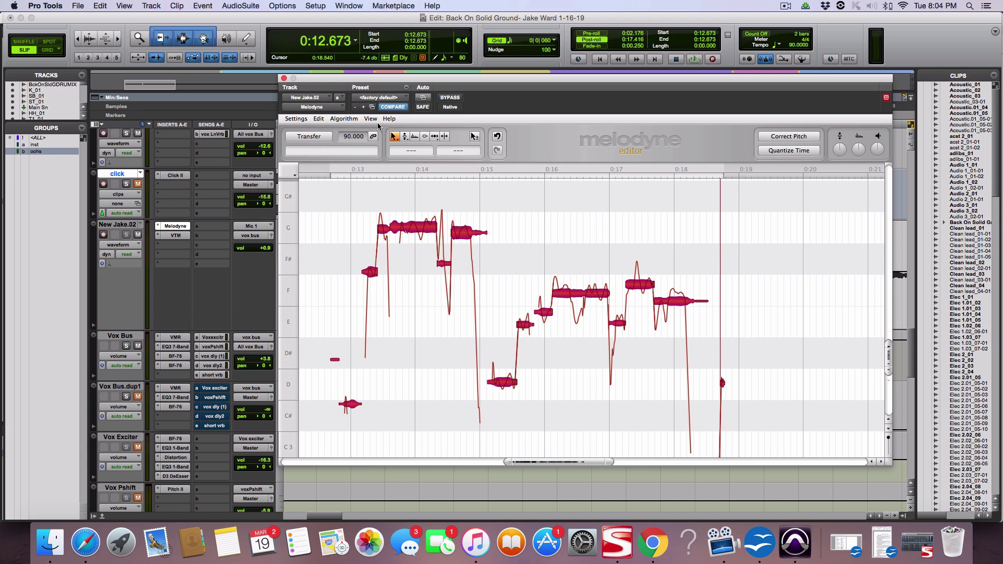
pyautogui.click(349, 119)
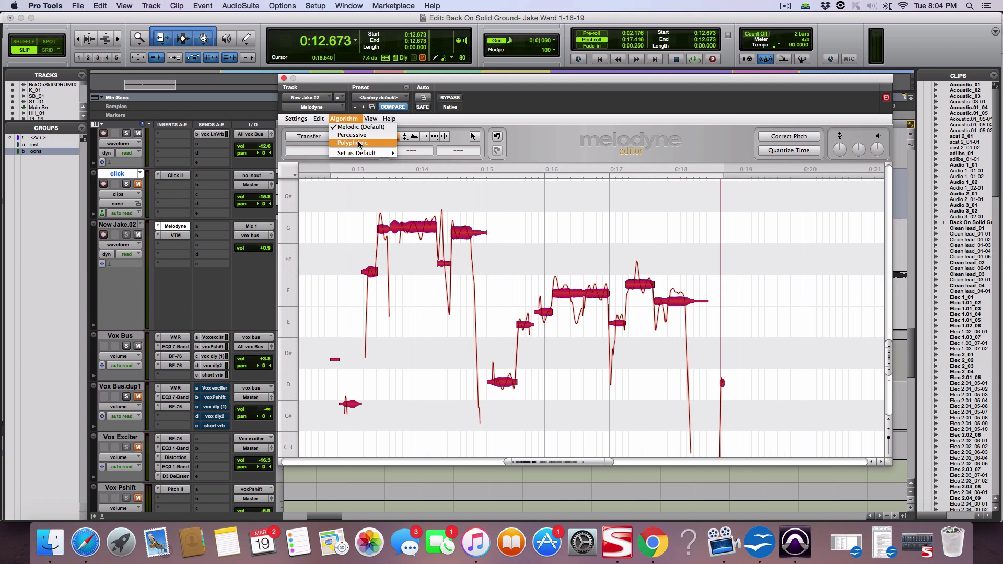
pyautogui.moveTo(389, 118)
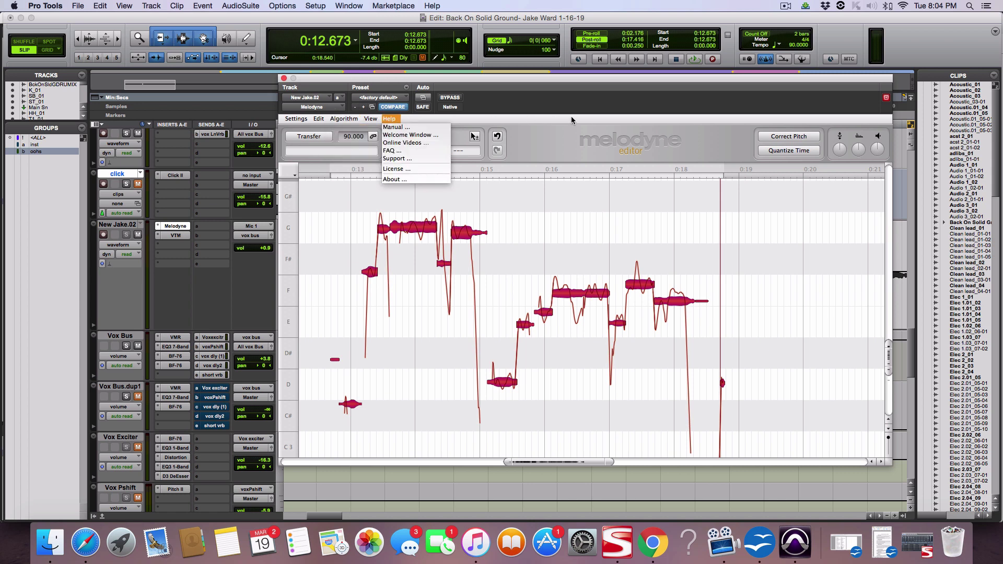
pyautogui.click(562, 132)
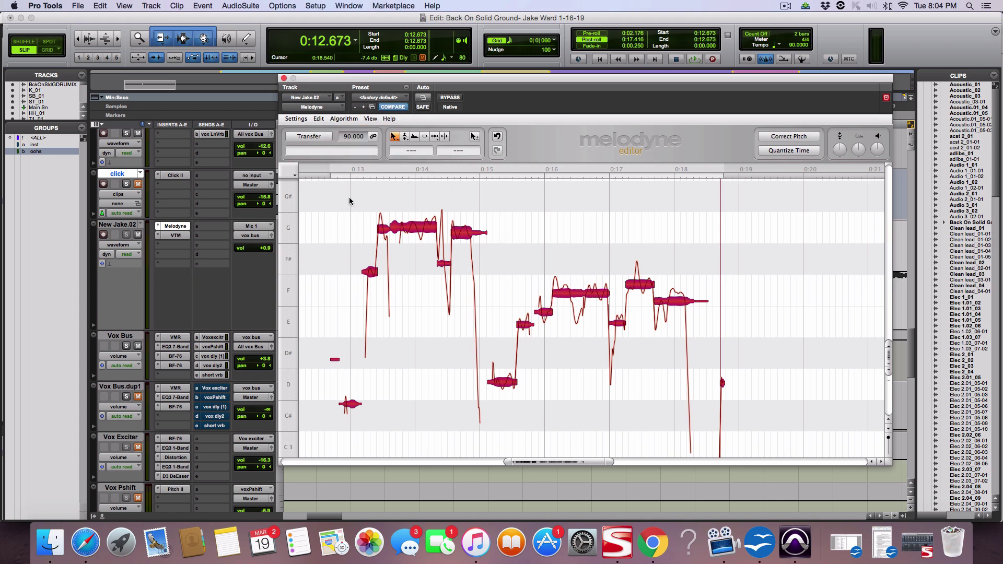
# Apply Correct Pitch with Pitch Center at 80% and Pitch Drift left at 0%
pyautogui.click(790, 137)
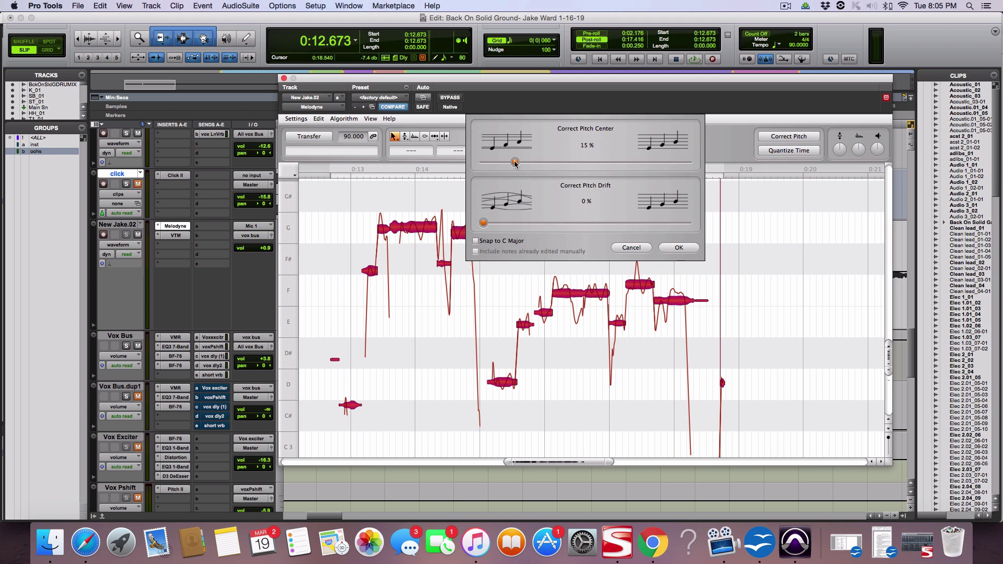
pyautogui.moveTo(515, 163); pyautogui.dragTo(645, 180)
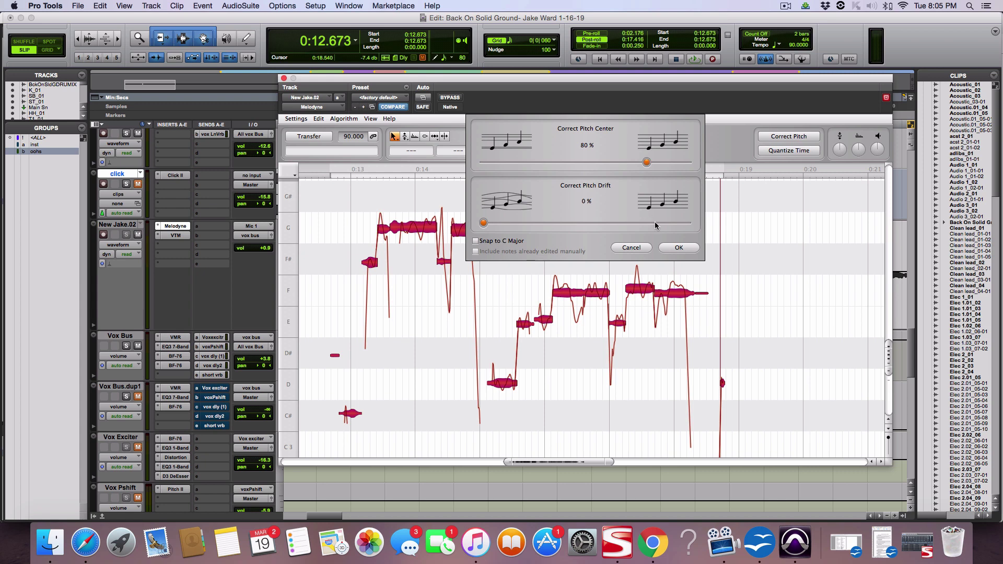
pyautogui.click(678, 248)
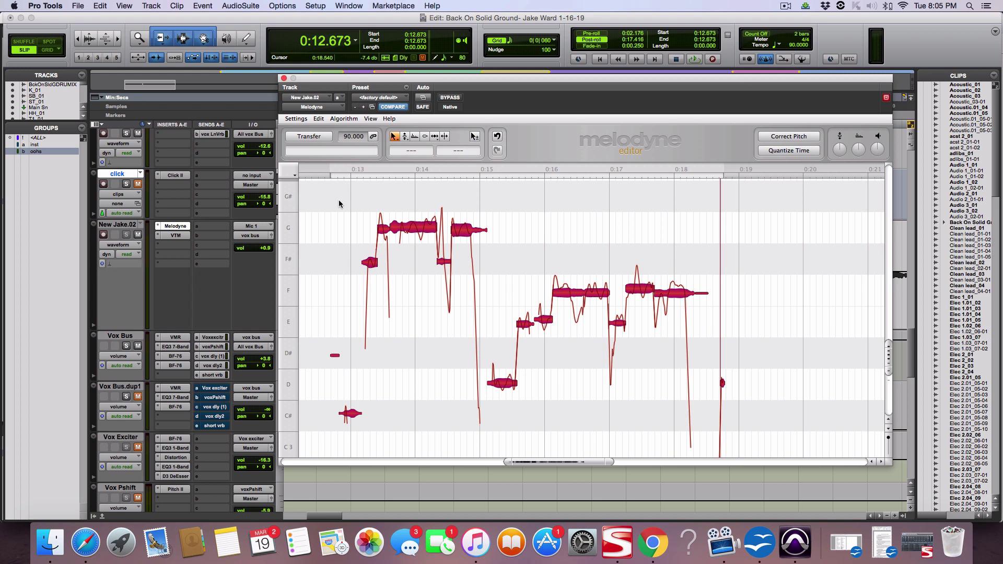
pyautogui.press('space')
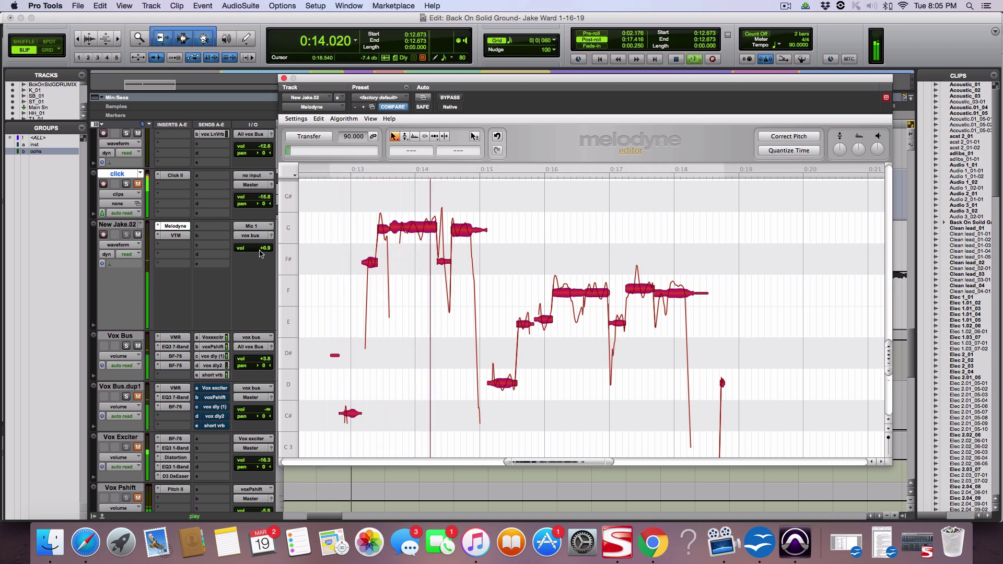
pyautogui.click(263, 251)
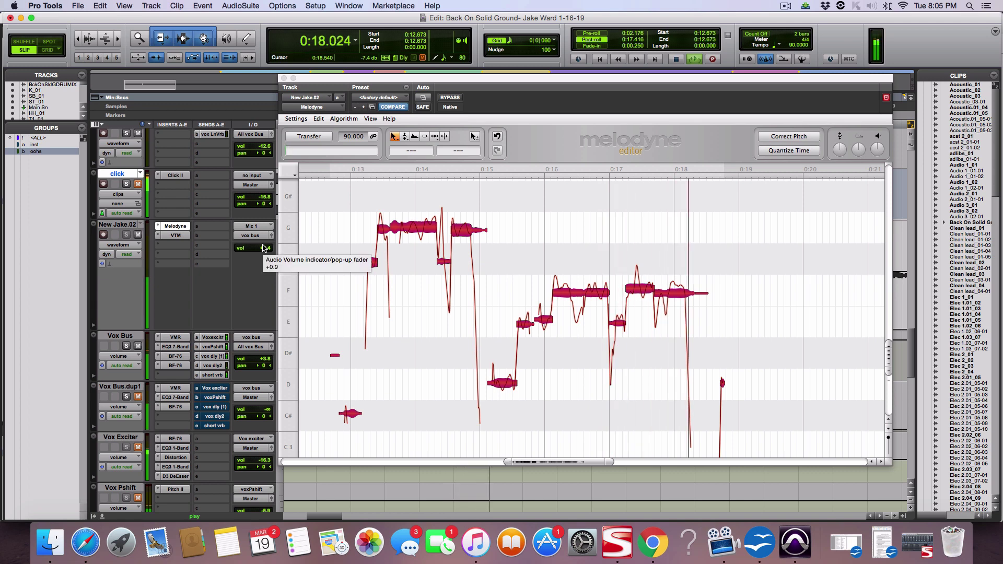
pyautogui.press('space')
pyautogui.press('space')
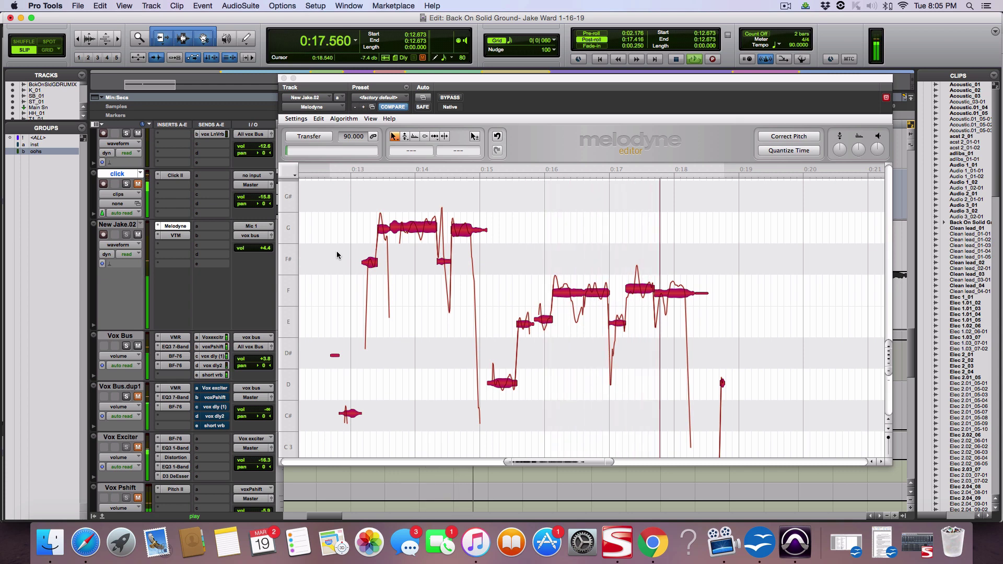
pyautogui.press('space')
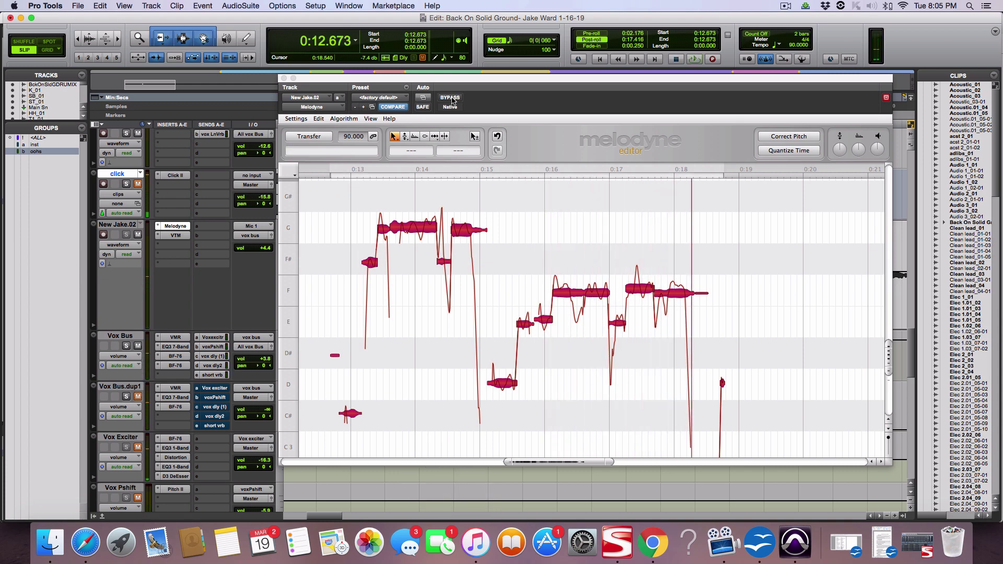
pyautogui.click(451, 98)
pyautogui.press('space')
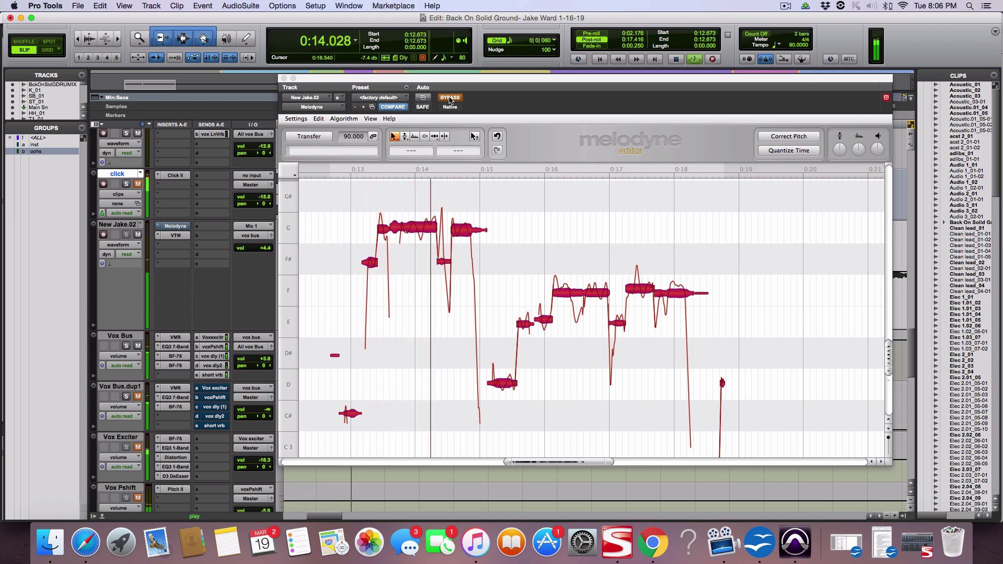
pyautogui.press('space')
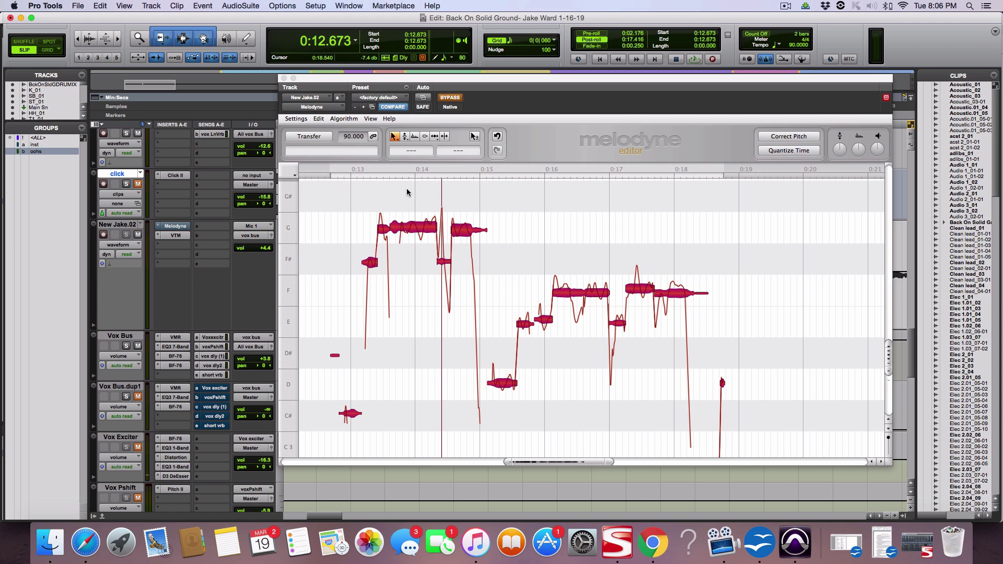
pyautogui.press('space')
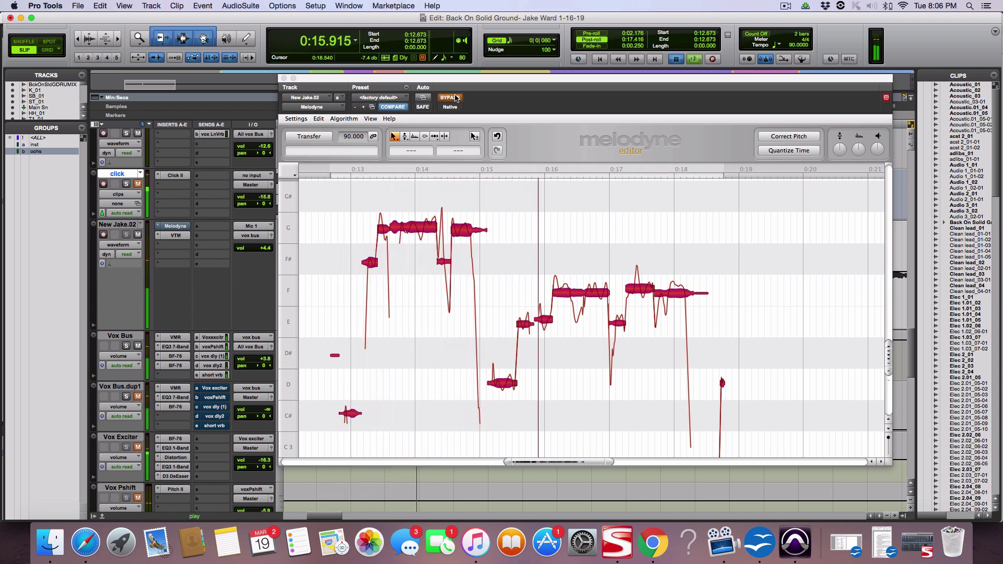
pyautogui.press('space')
pyautogui.press('space')
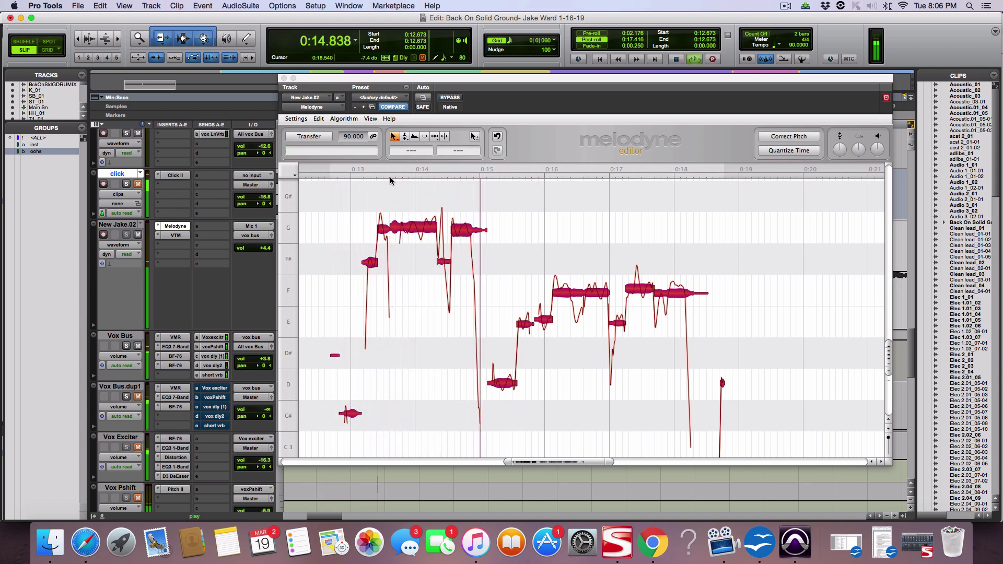
pyautogui.press('space')
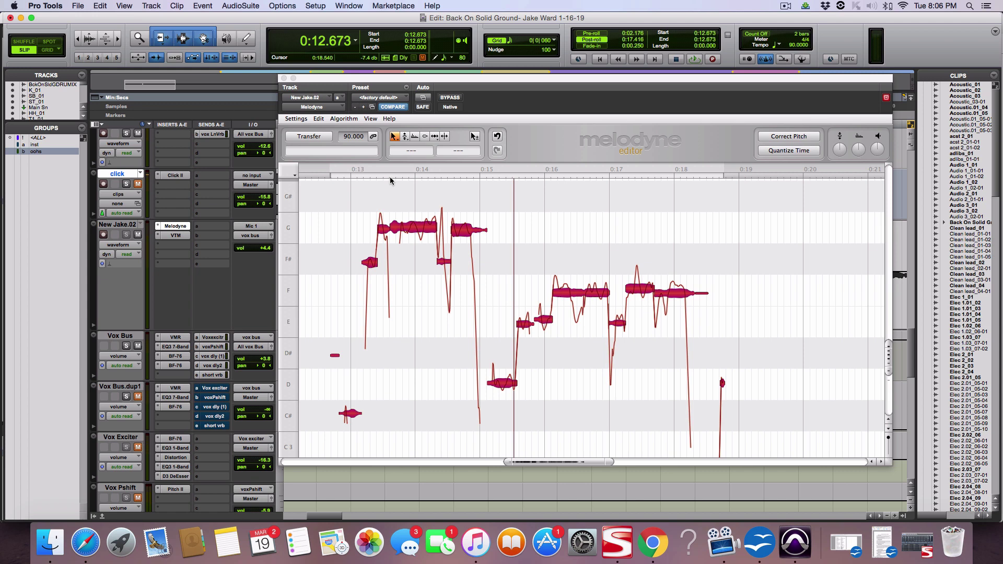
pyautogui.click(451, 97)
pyautogui.press('space')
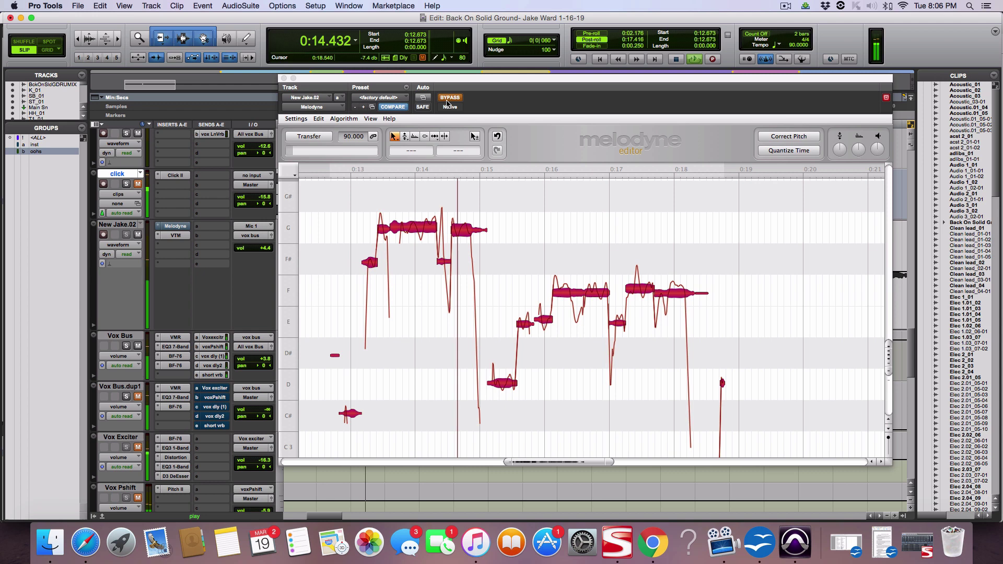
pyautogui.press('space')
pyautogui.click(448, 99)
pyautogui.press('space')
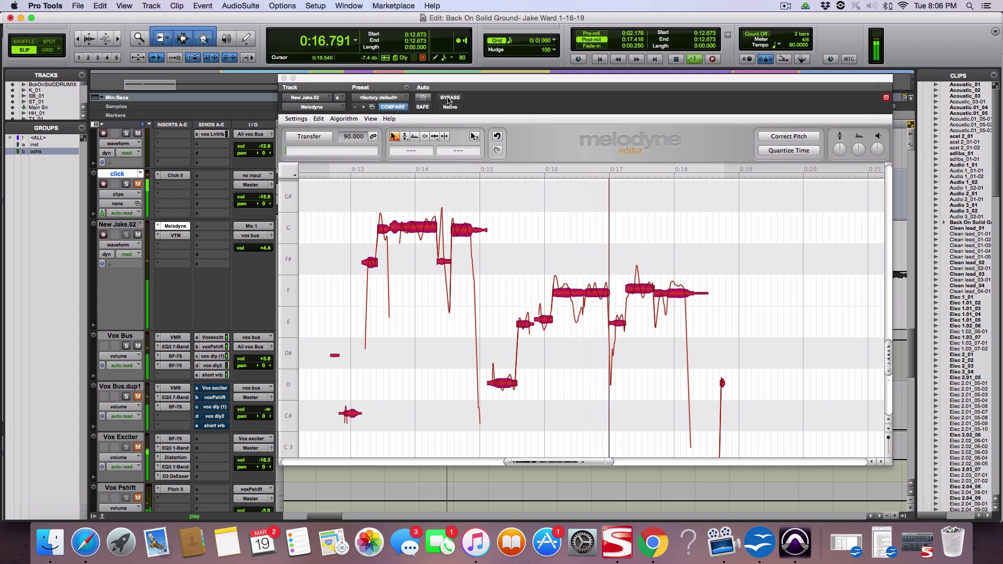
pyautogui.press('space')
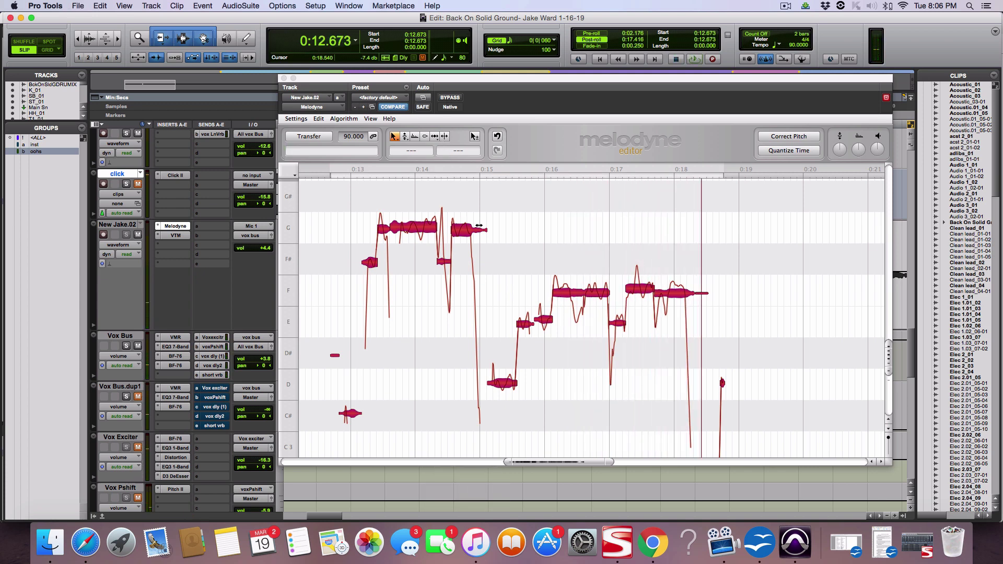
pyautogui.hscroll(2, 479, 226)
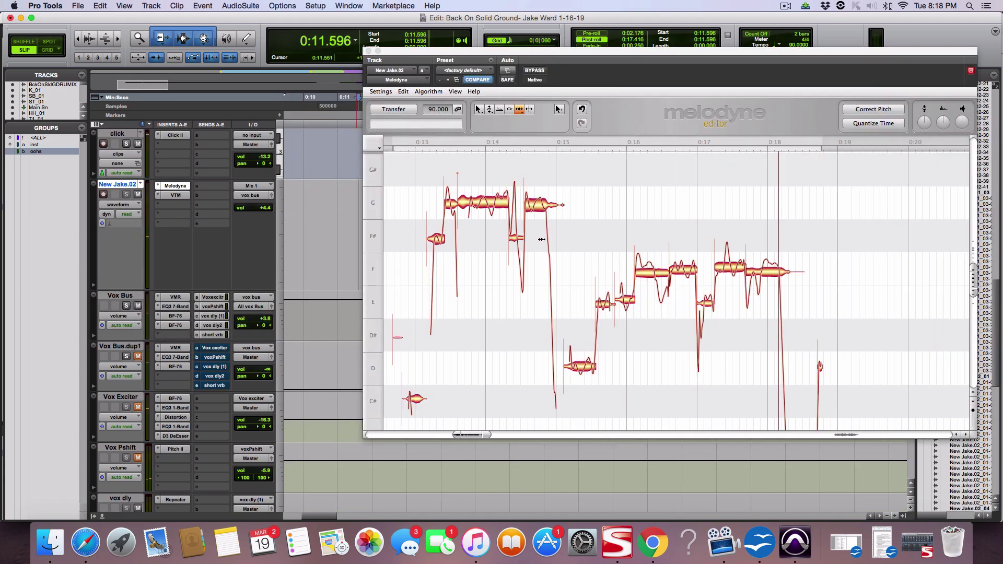
# Switch to the Main tool, select the F3 note near 0:17.3, and open the corner grid menu
pyautogui.rightClick(727, 268)
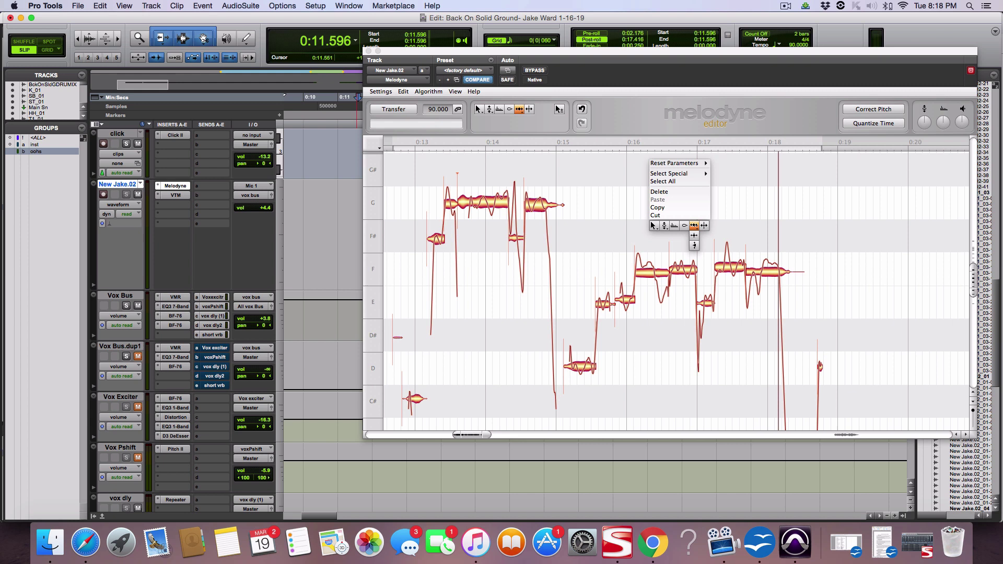
pyautogui.click(664, 231)
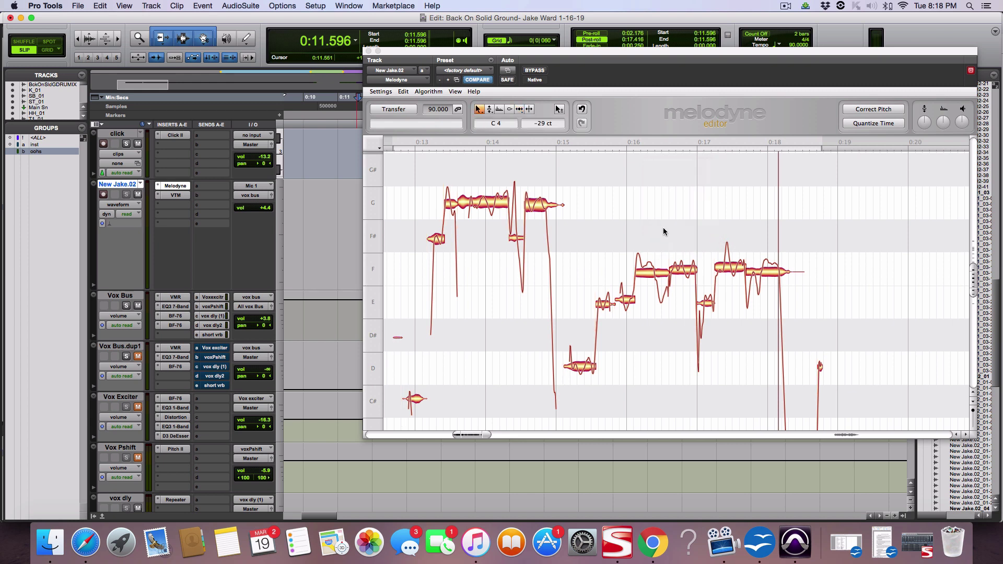
pyautogui.click(730, 268)
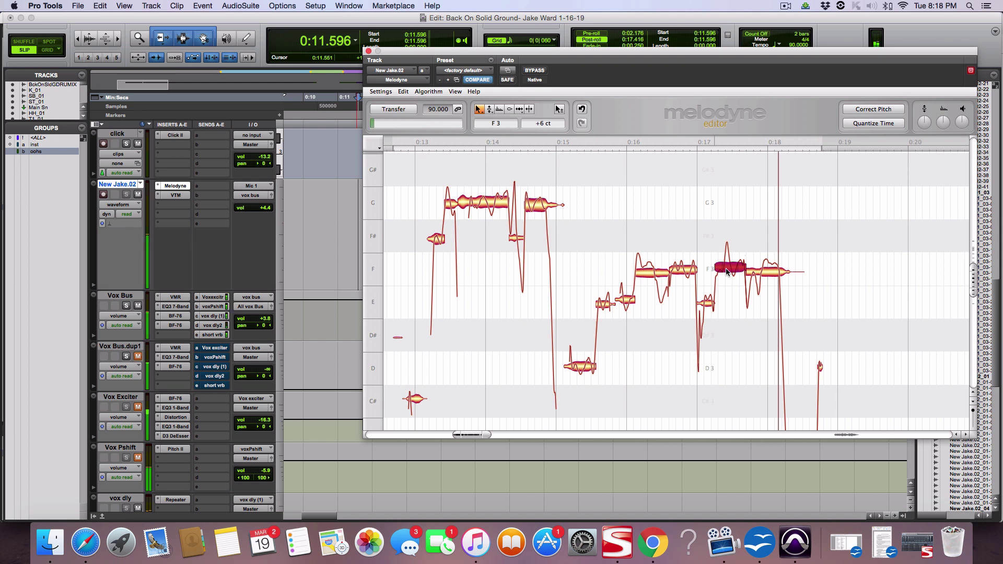
pyautogui.rightClick(726, 271)
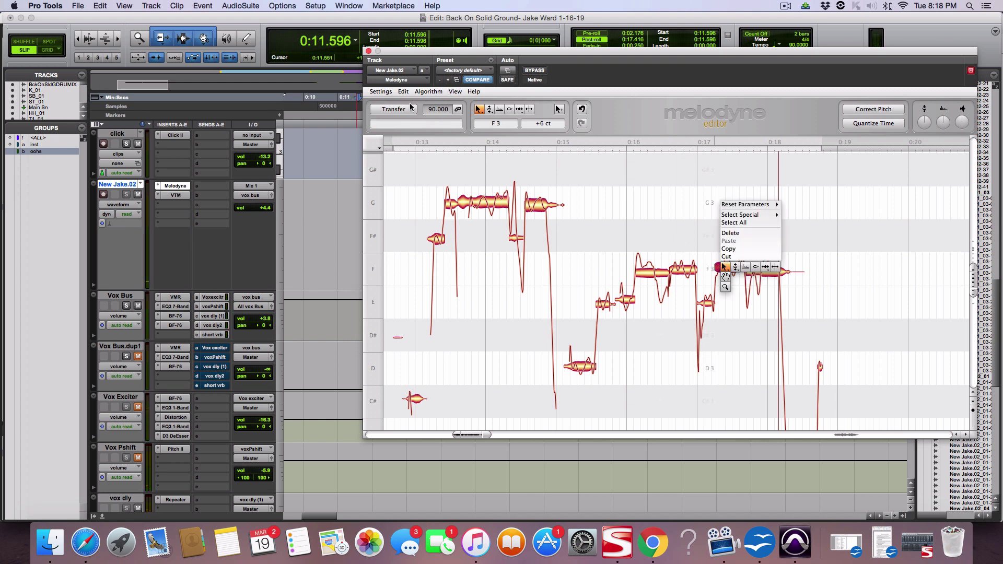
pyautogui.click(380, 150)
pyautogui.rightClick(380, 149)
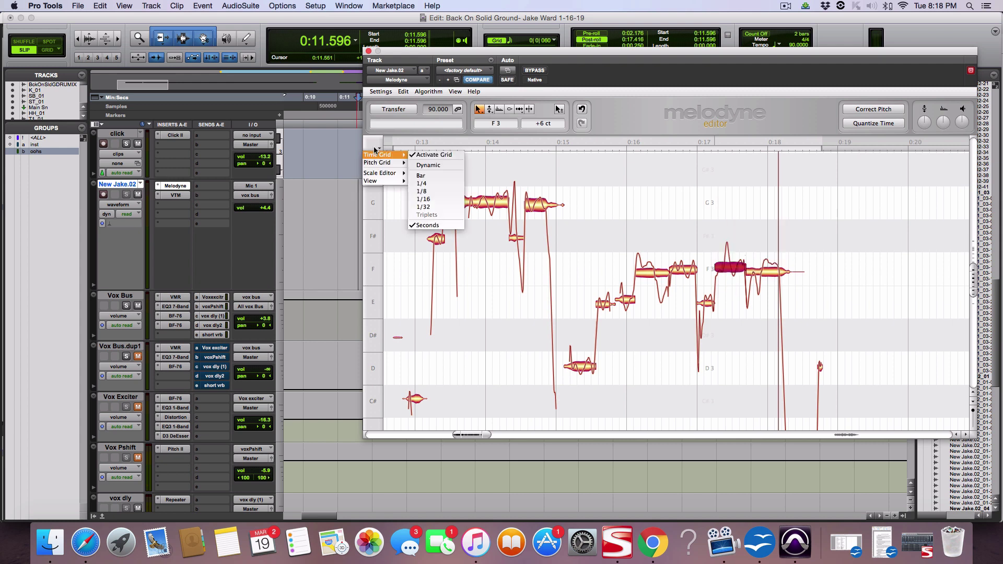
# Set Pitch Grid to Chromatic Snap, trial-raise the F note to F#, then undo it
pyautogui.moveTo(380, 164)
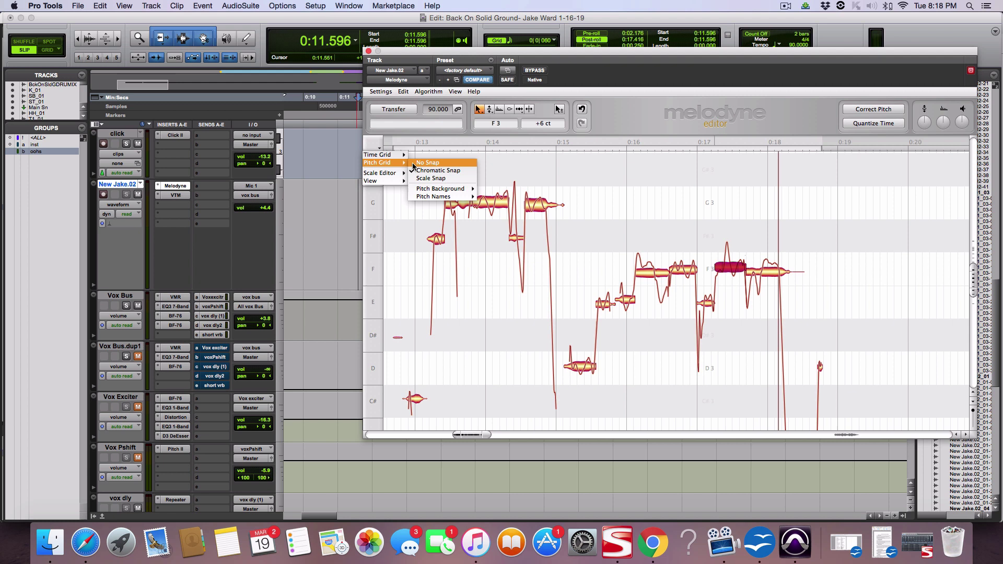
pyautogui.click(417, 163)
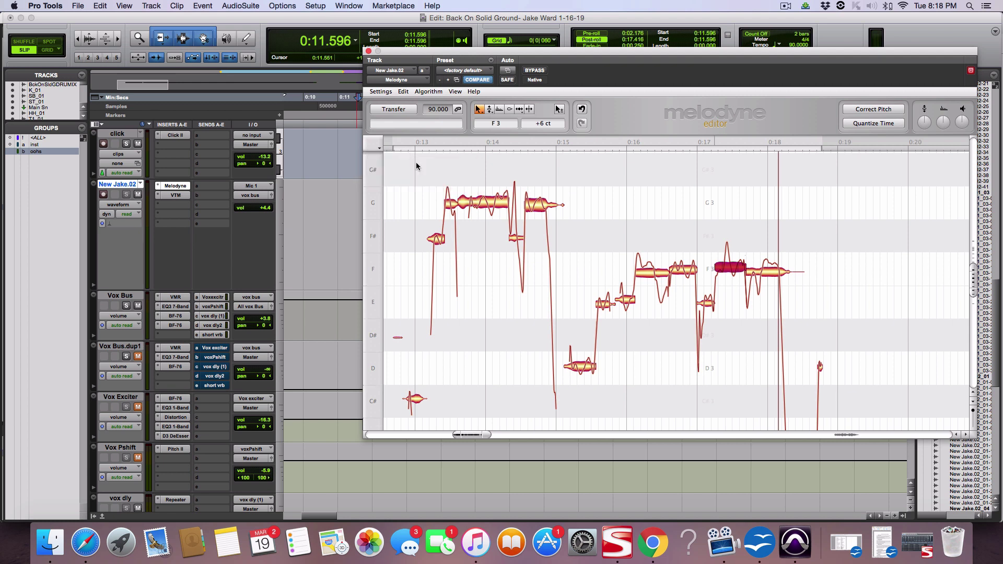
pyautogui.click(380, 147)
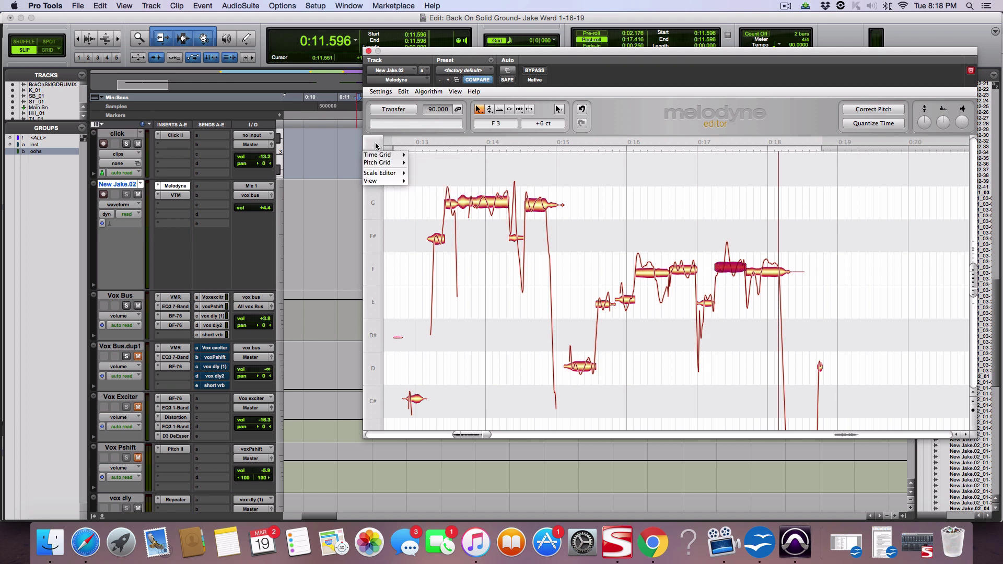
pyautogui.moveTo(392, 176)
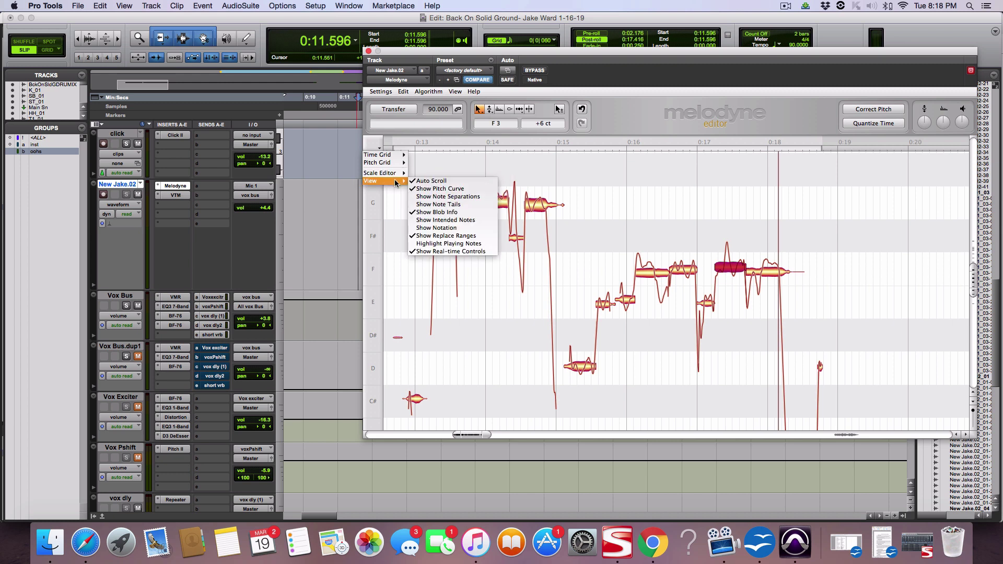
pyautogui.click(434, 171)
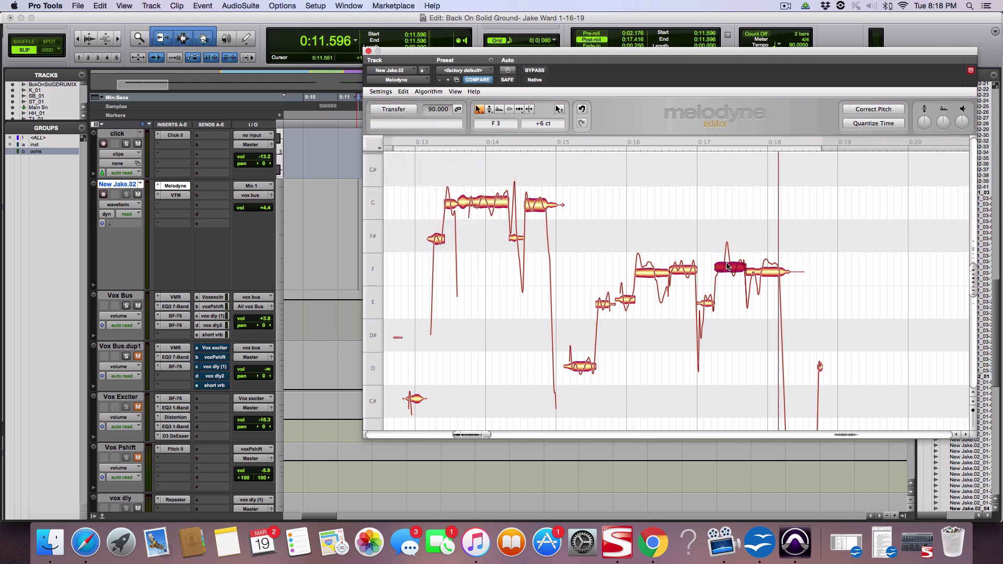
pyautogui.moveTo(730, 268); pyautogui.dragTo(730, 241)
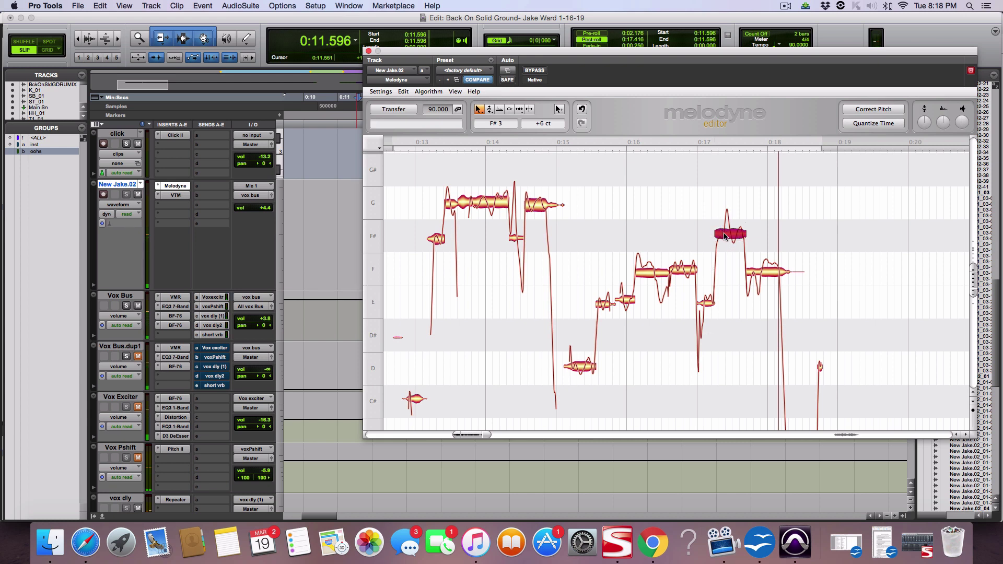
pyautogui.press('super+z')
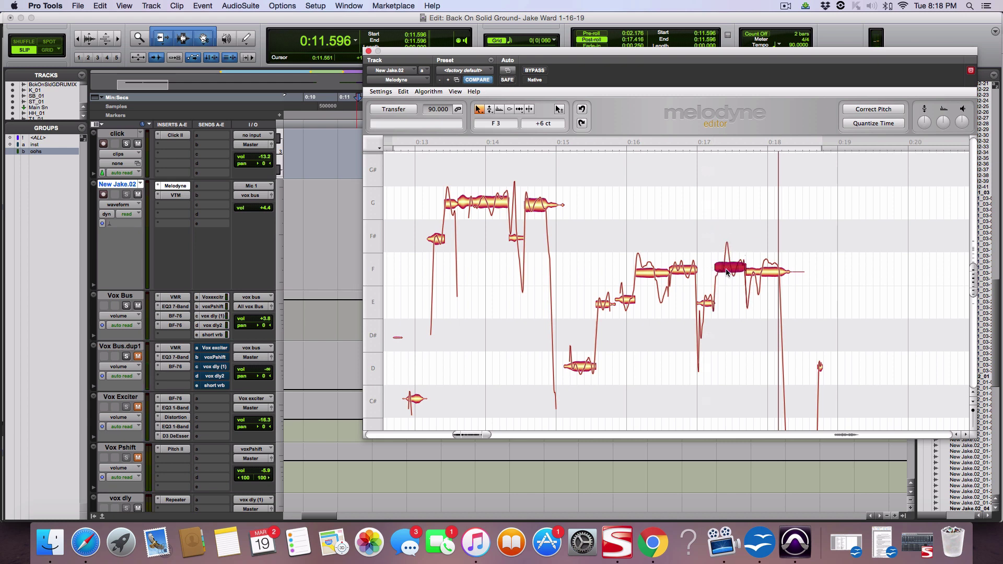
# Set Pitch Grid to No Snap and play the phrase from that point
pyautogui.click(379, 148)
pyautogui.moveTo(378, 153)
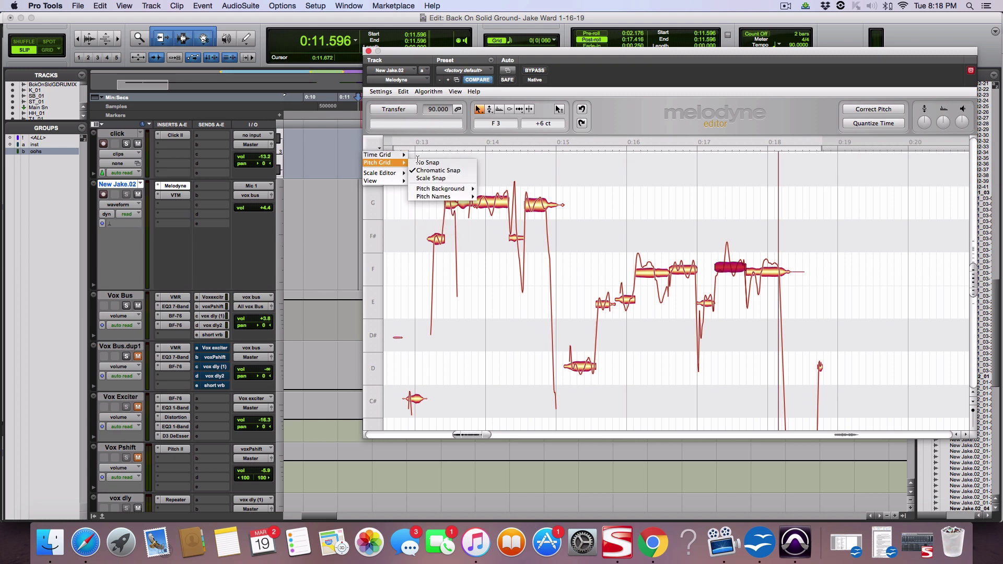
pyautogui.click(424, 163)
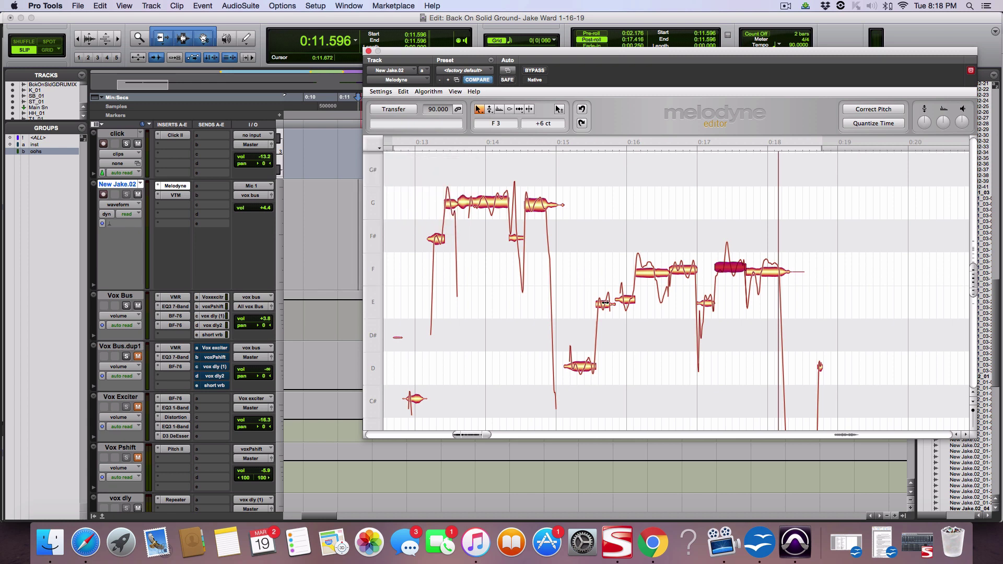
pyautogui.doubleClick(599, 260)
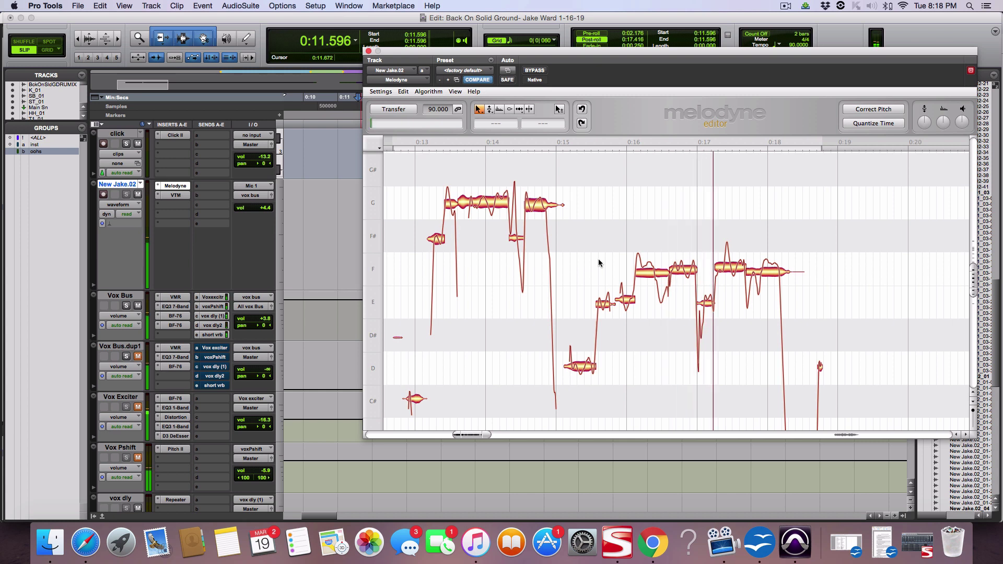
# Play the vocal and set the playback start to 0:16.008
pyautogui.press('space')
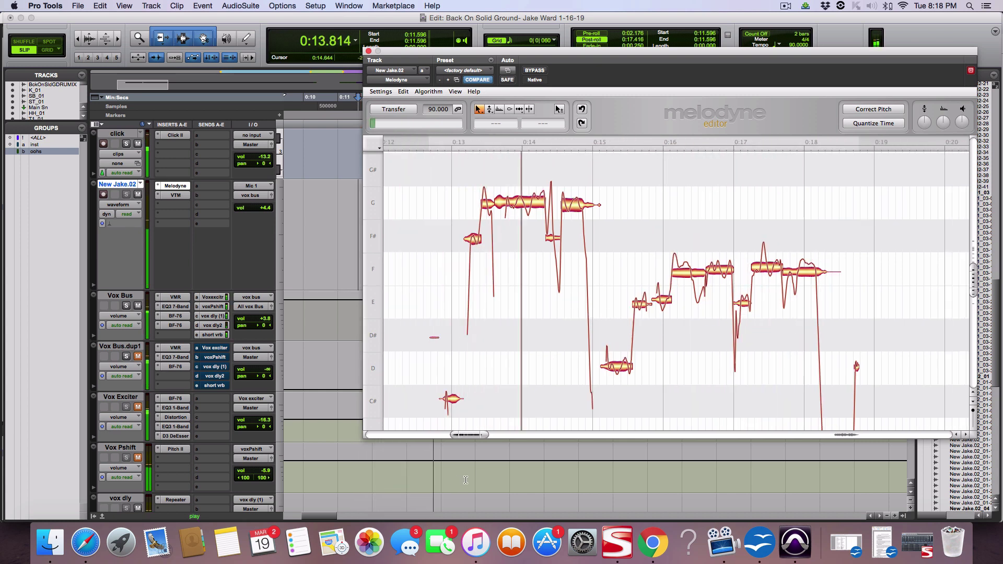
pyautogui.click(511, 475)
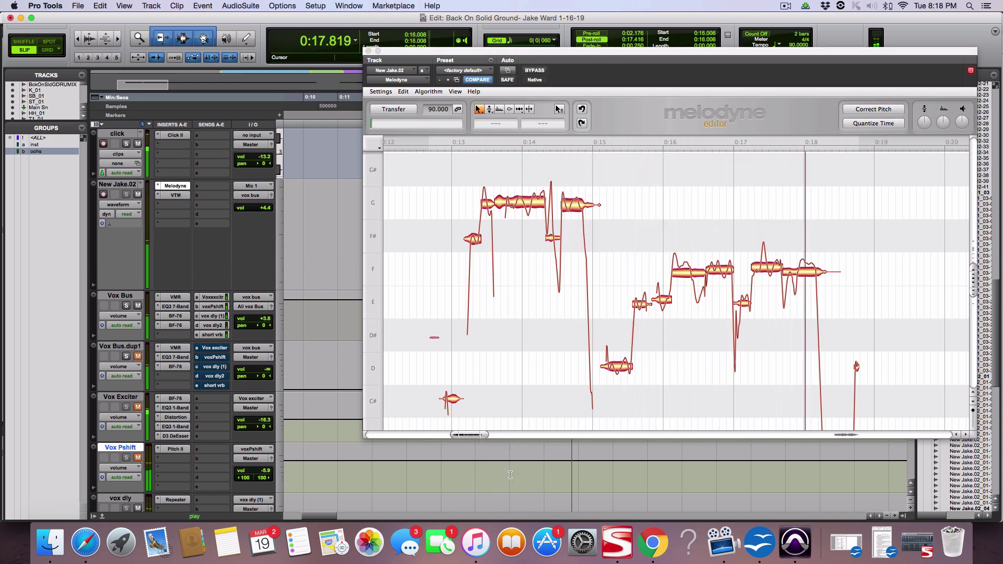
pyautogui.press('space')
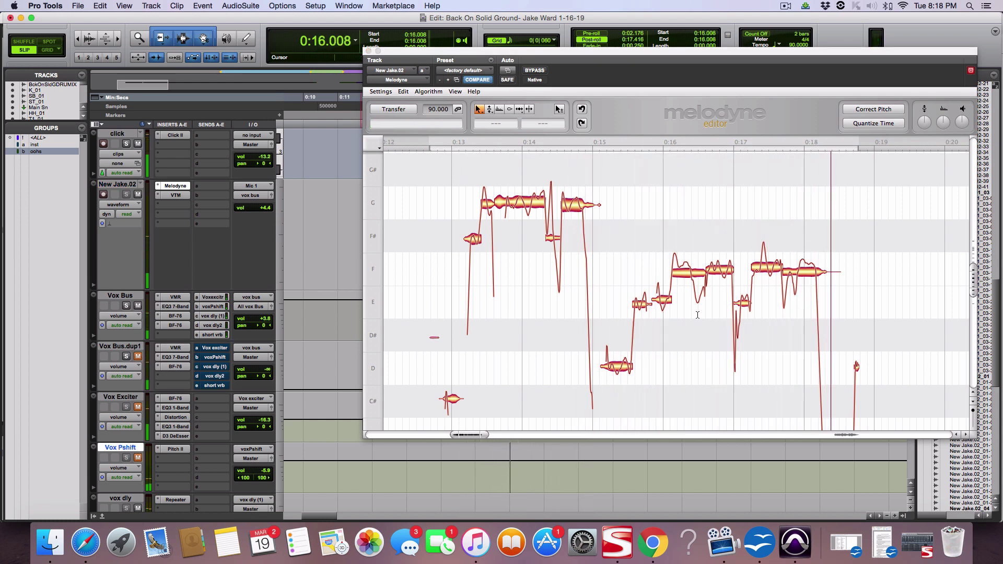
# Audition the F3 note near 0:17 raised to +17/+19 cents, then undo back to +6 cents
pyautogui.click(761, 269)
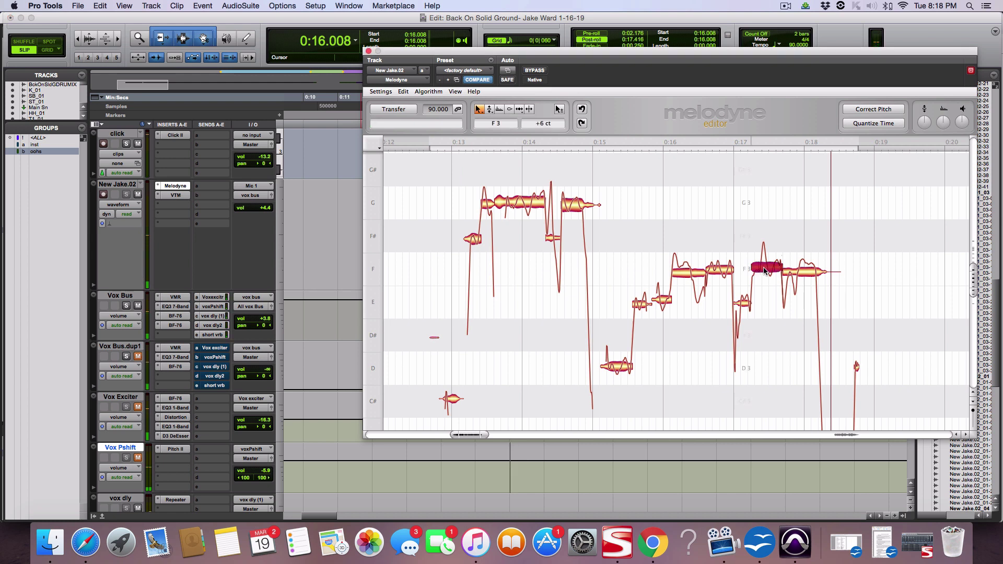
pyautogui.moveTo(766, 270); pyautogui.dragTo(768, 263)
pyautogui.press('space')
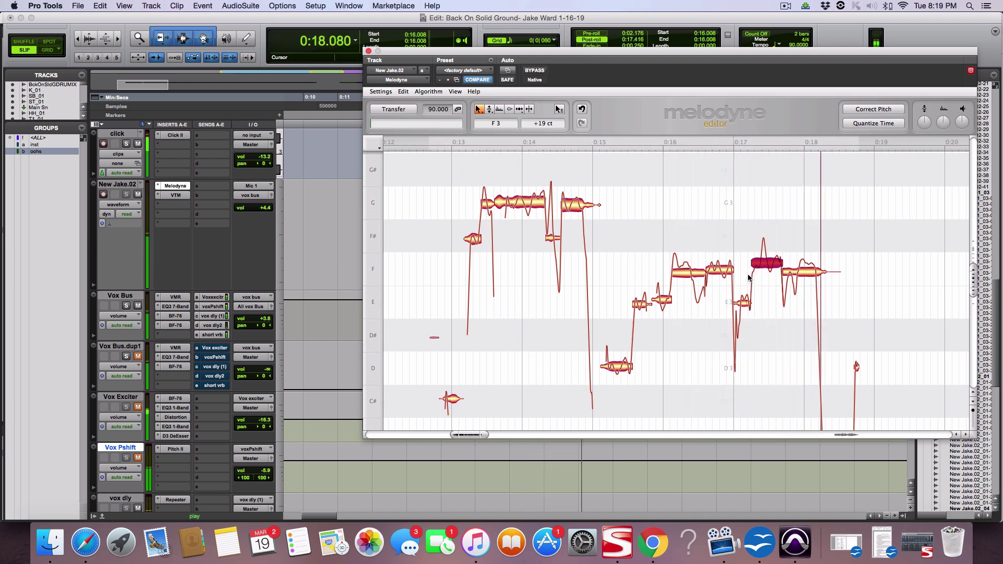
pyautogui.press('space')
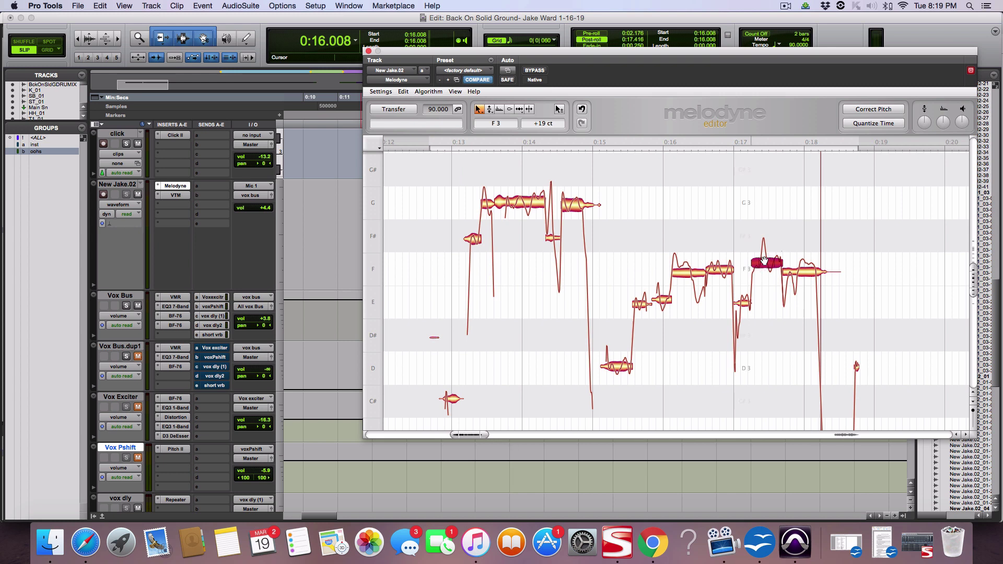
pyautogui.press('super+z')
pyautogui.press('space')
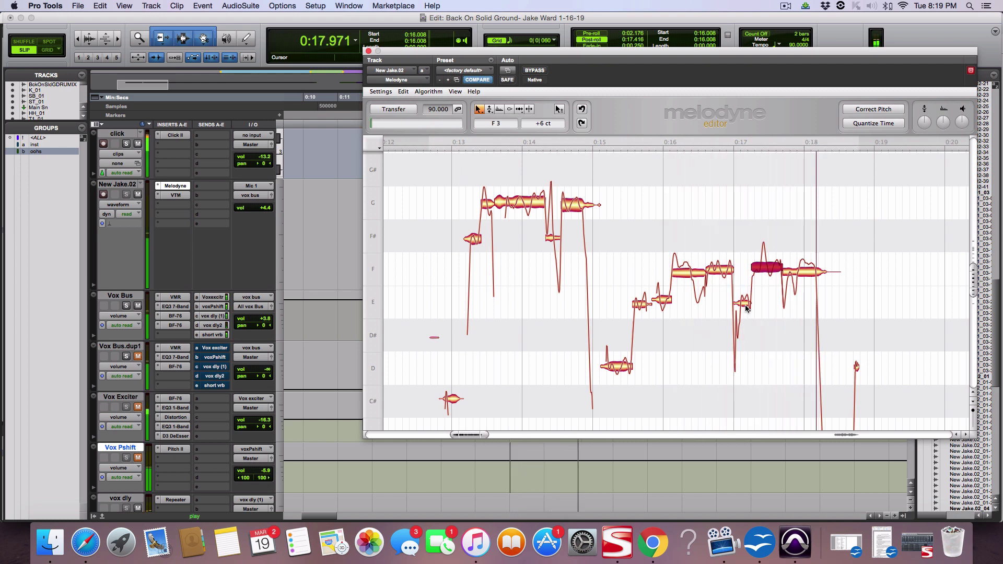
pyautogui.press('space')
# Select the following note, replay the passage, and reposition the Melodyne window
pyautogui.click(803, 274)
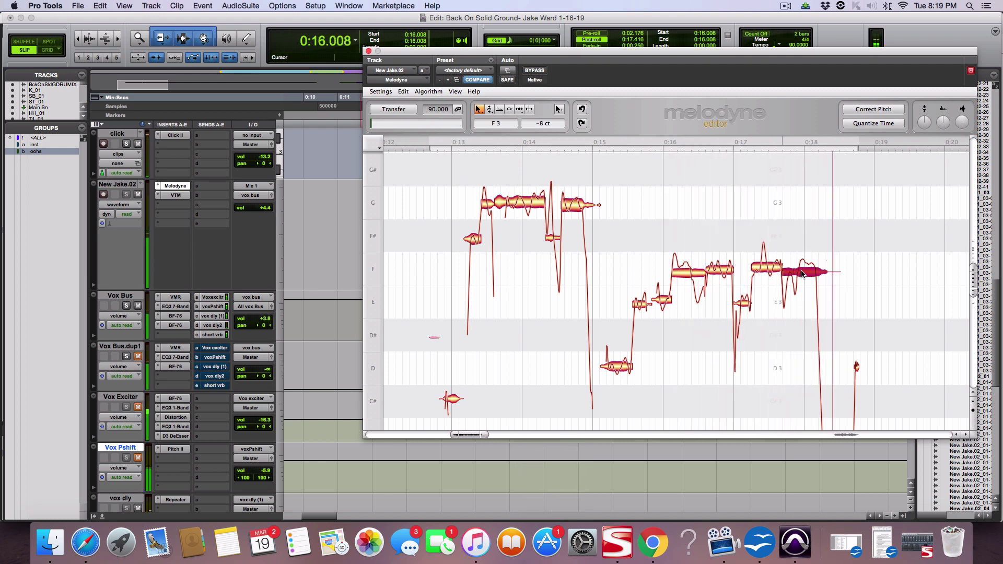
pyautogui.press('space')
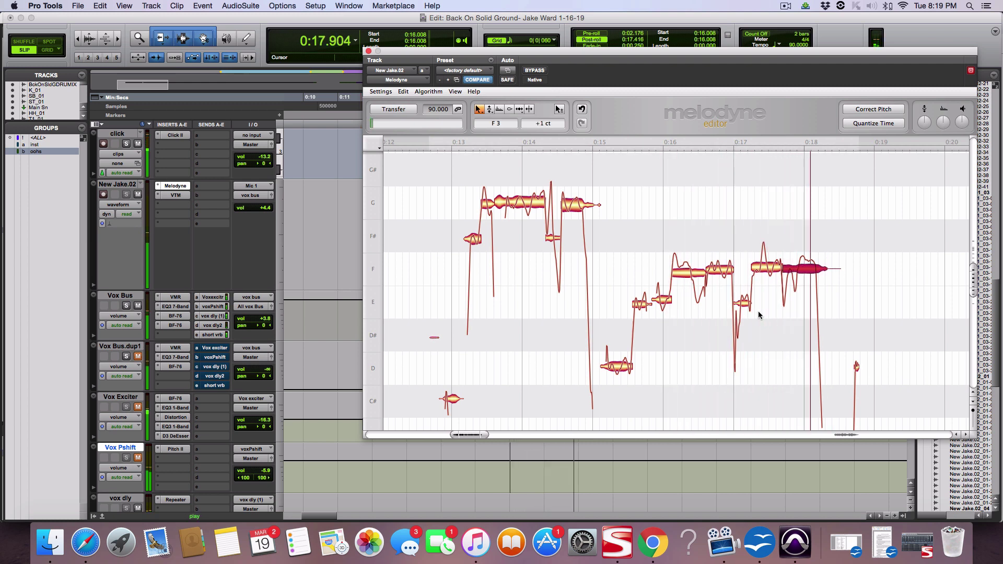
pyautogui.press('space')
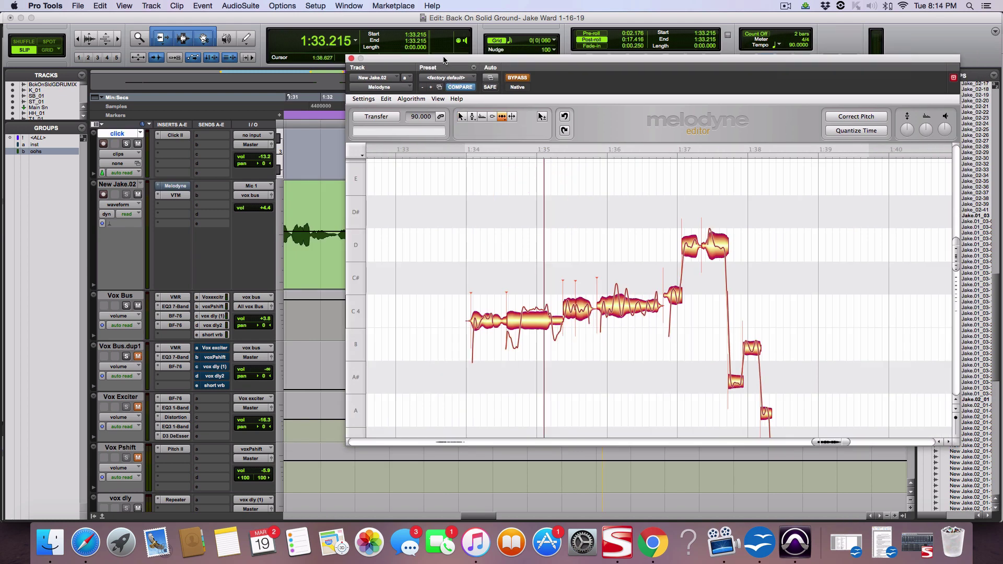
pyautogui.moveTo(444, 60); pyautogui.dragTo(524, 79)
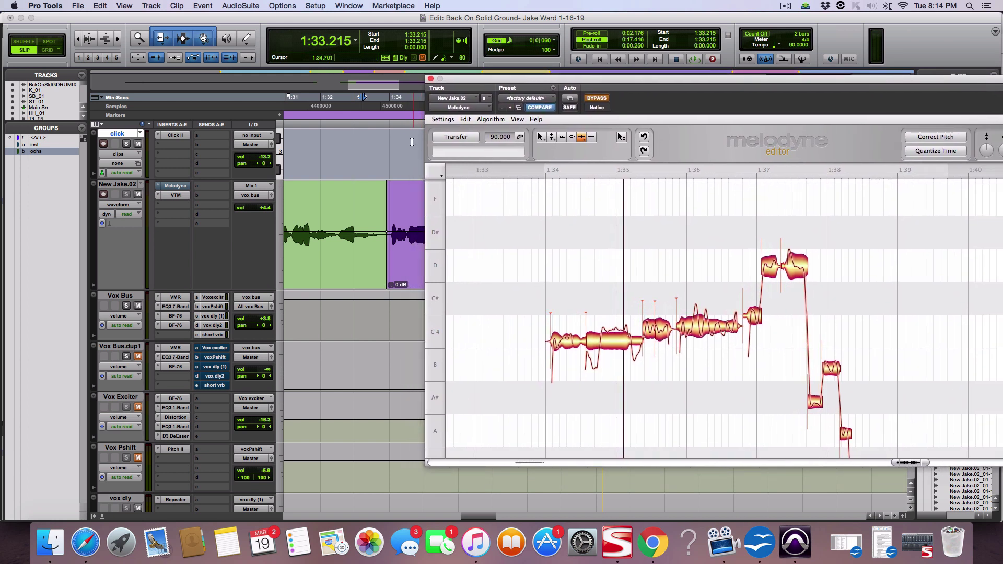
pyautogui.click(352, 149)
pyautogui.press('space')
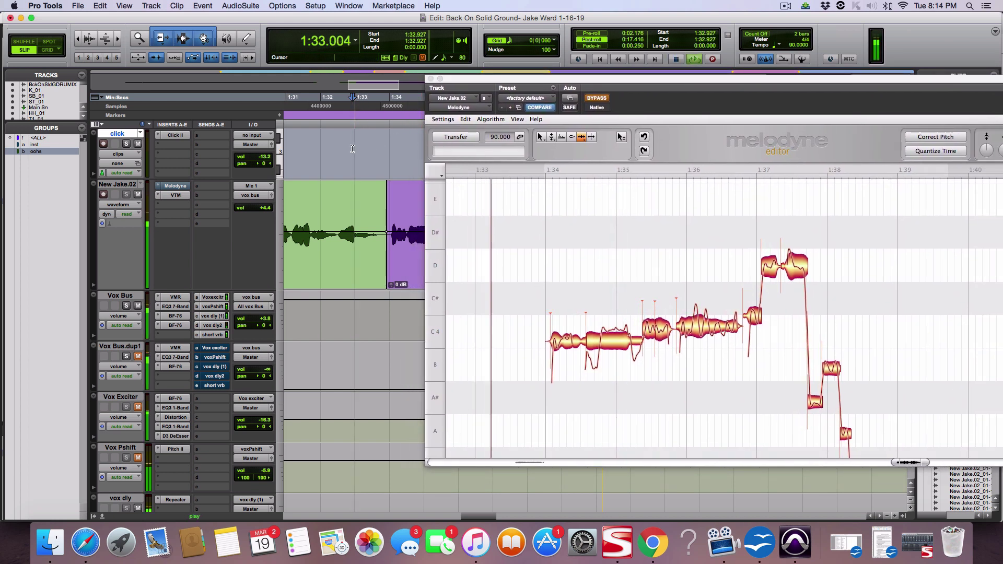
pyautogui.press('space')
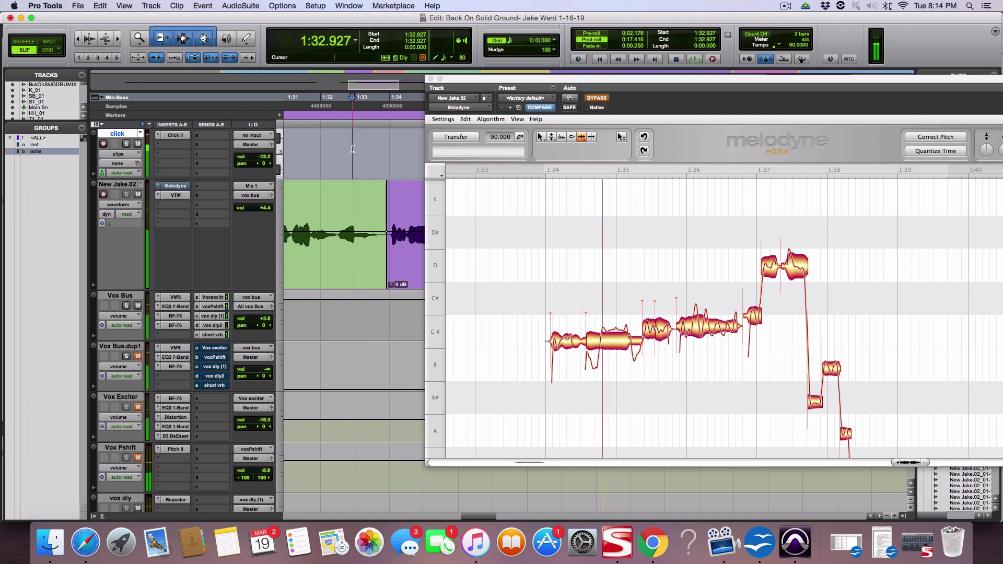
pyautogui.press('space')
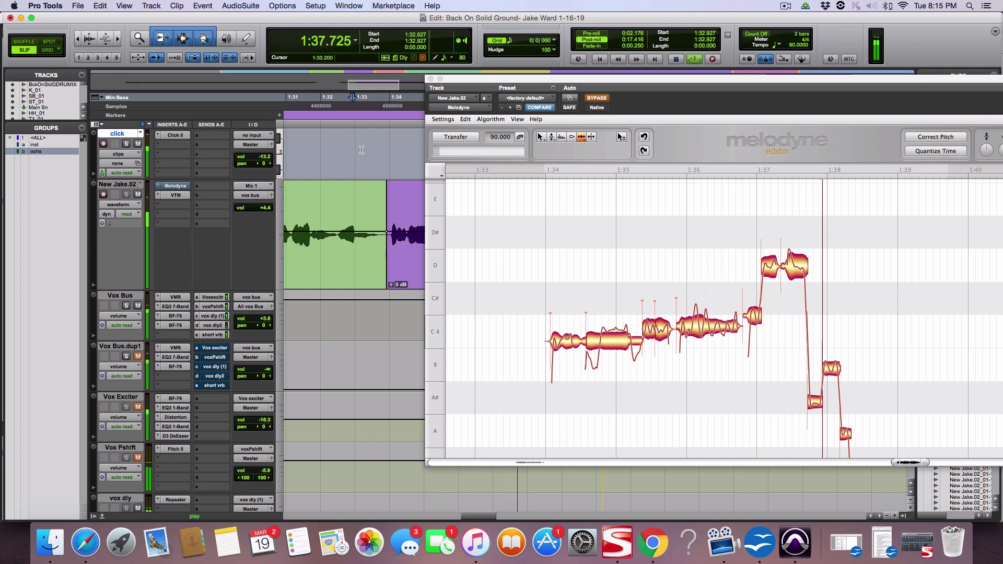
pyautogui.press('space')
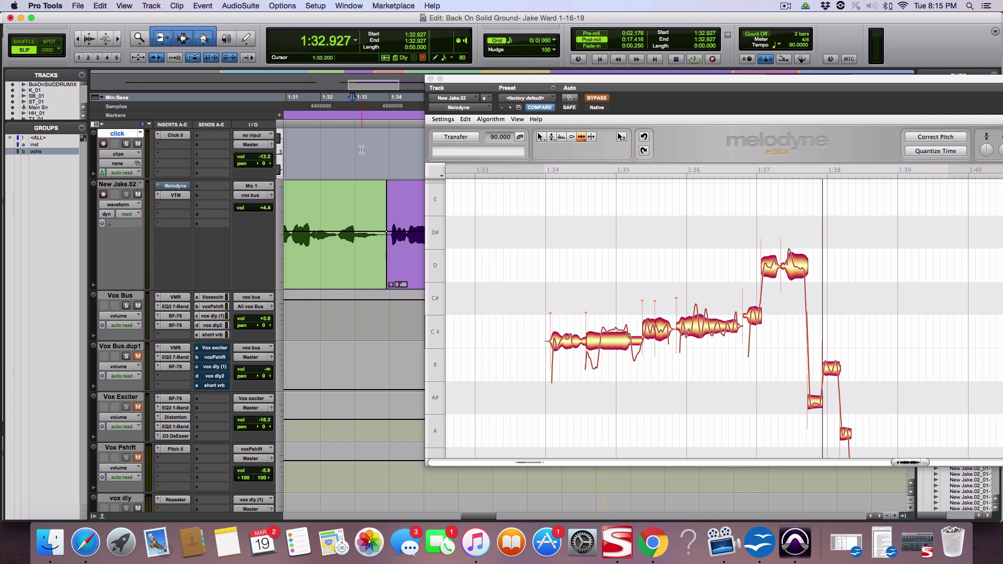
pyautogui.click(320, 148)
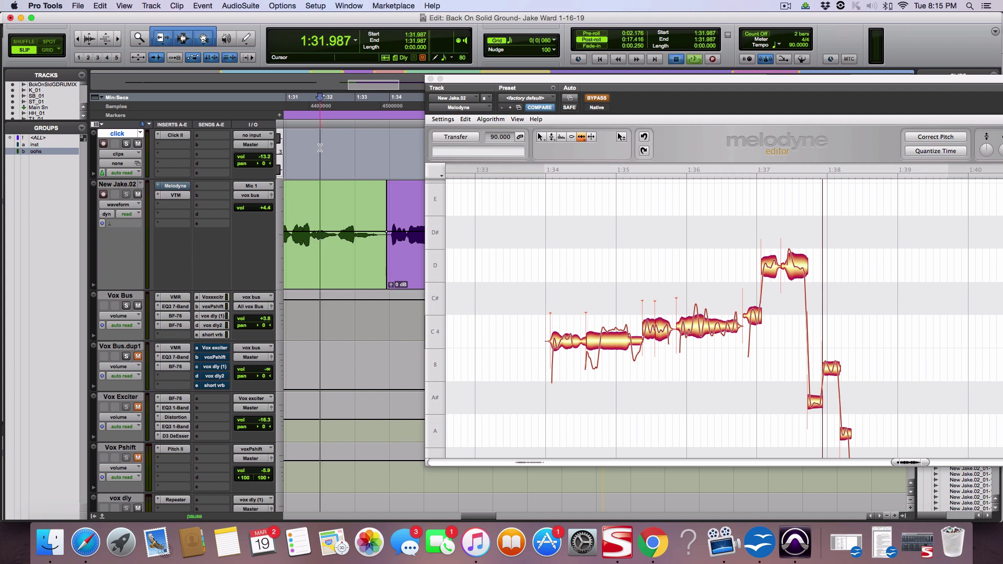
pyautogui.press('space')
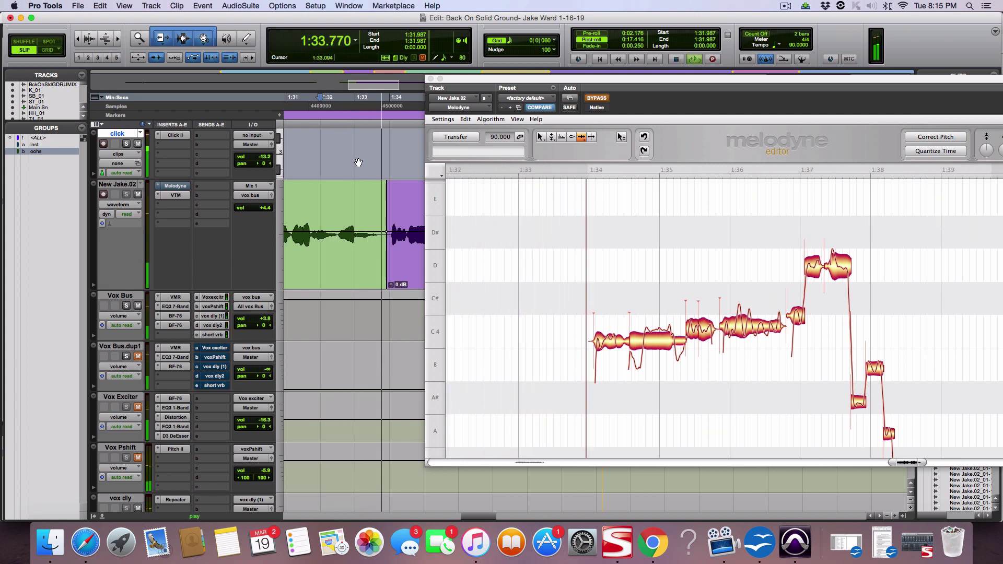
pyautogui.press('space')
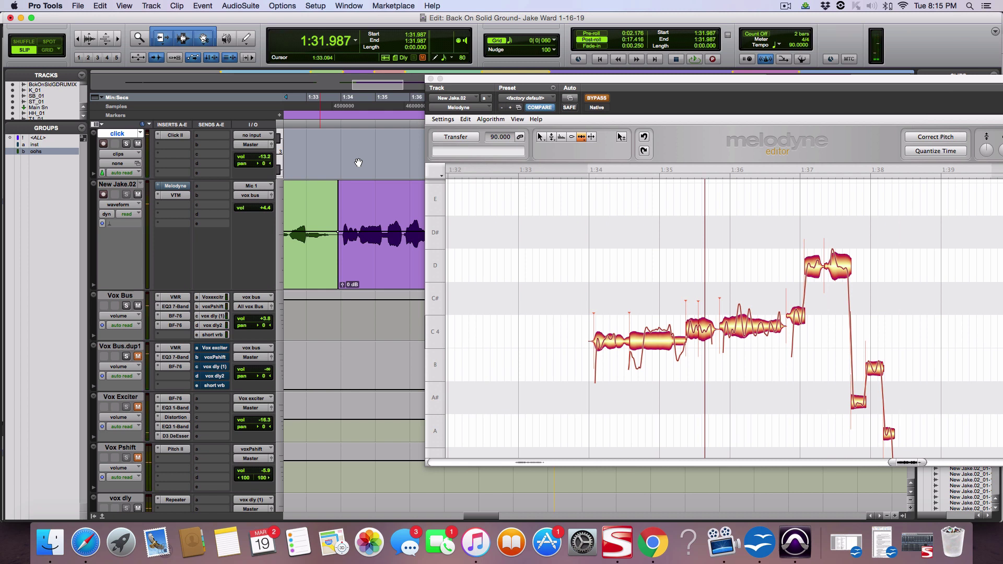
pyautogui.click(358, 214)
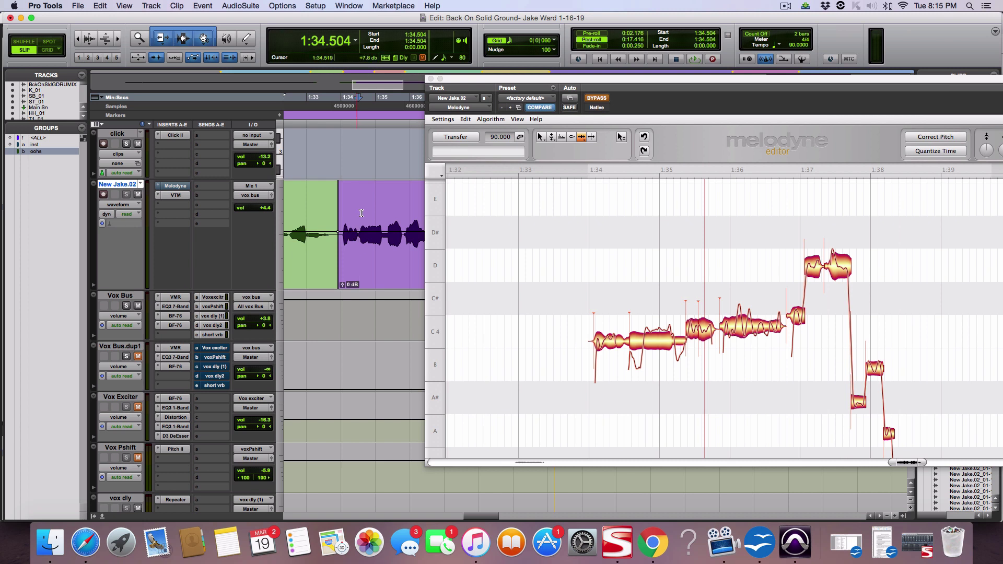
pyautogui.press('super+e')
pyautogui.moveTo(352, 265); pyautogui.dragTo(350, 265)
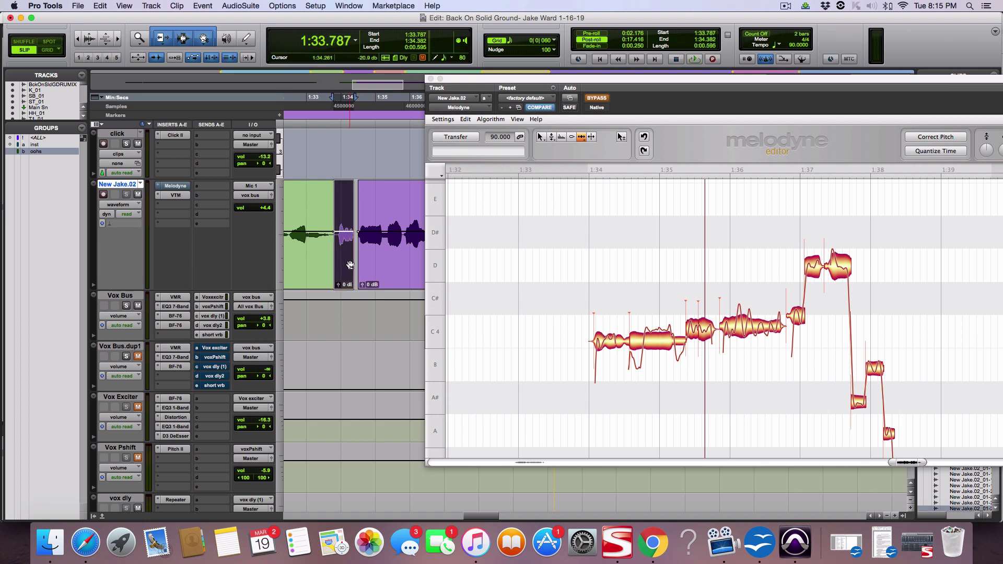
pyautogui.press('super+z')
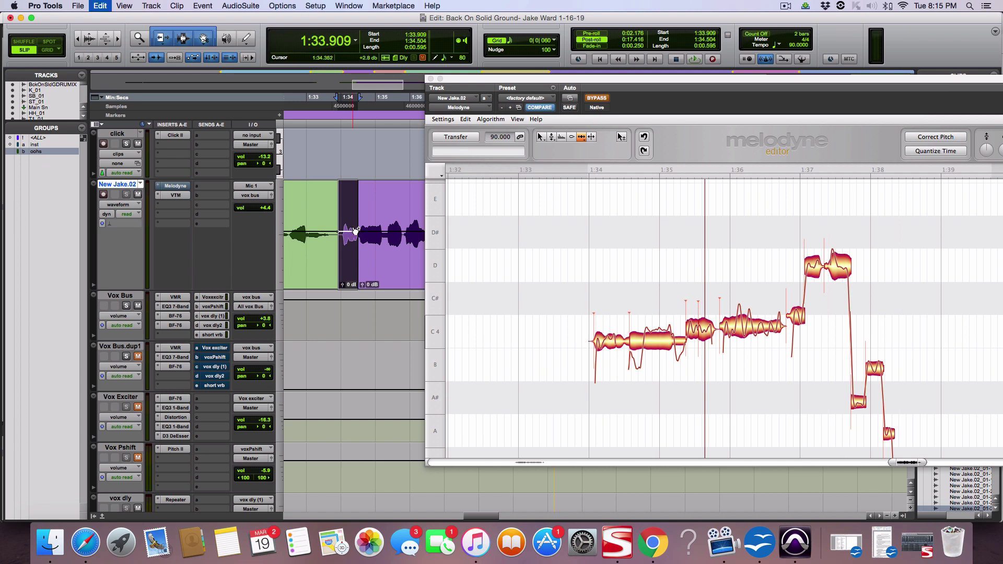
pyautogui.press('super+z')
pyautogui.click(323, 207)
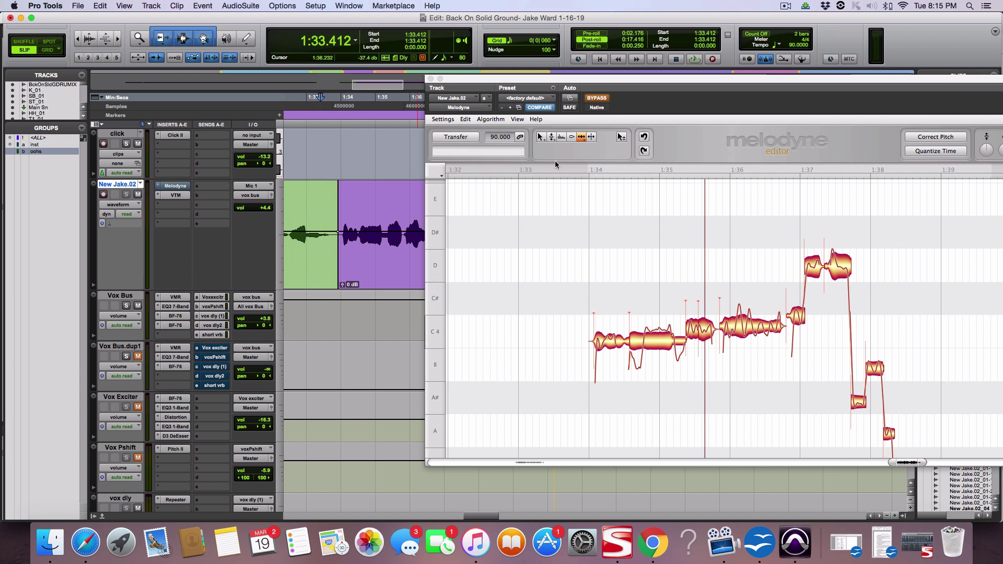
# With the Timing Tool, drag the first C4 note's start and the second note's start earlier
pyautogui.moveTo(575, 80); pyautogui.dragTo(534, 50)
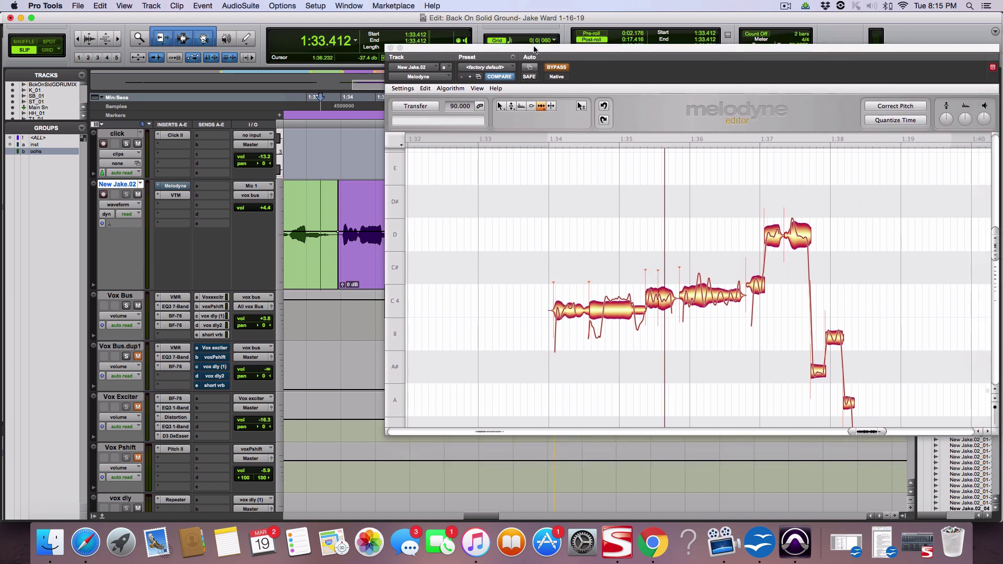
pyautogui.click(571, 316)
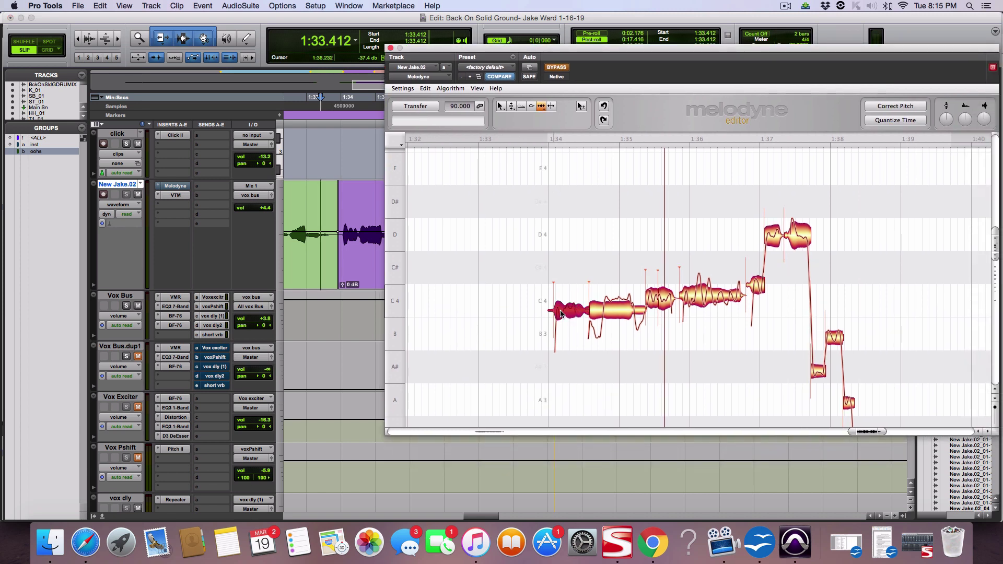
pyautogui.rightClick(588, 310)
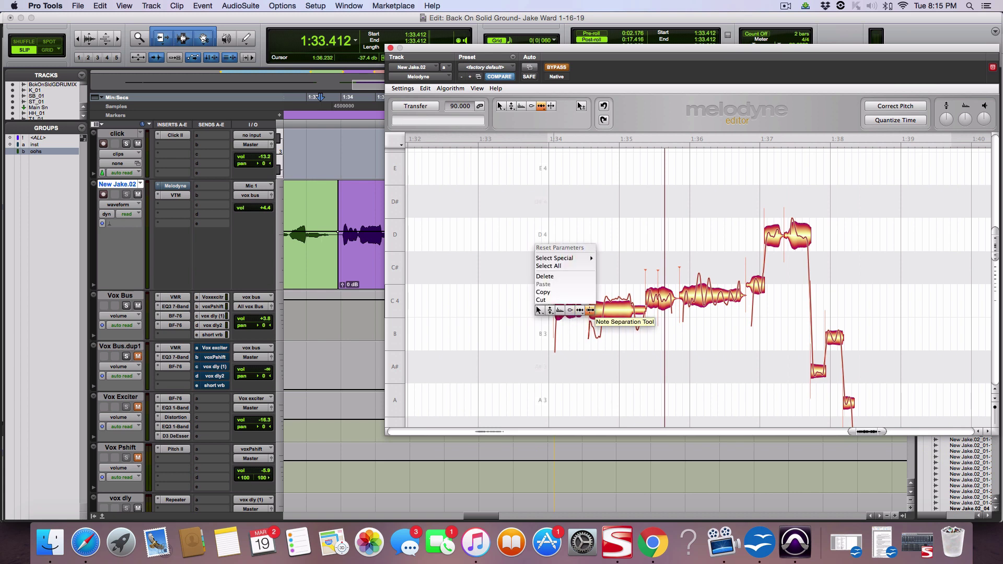
pyautogui.click(580, 311)
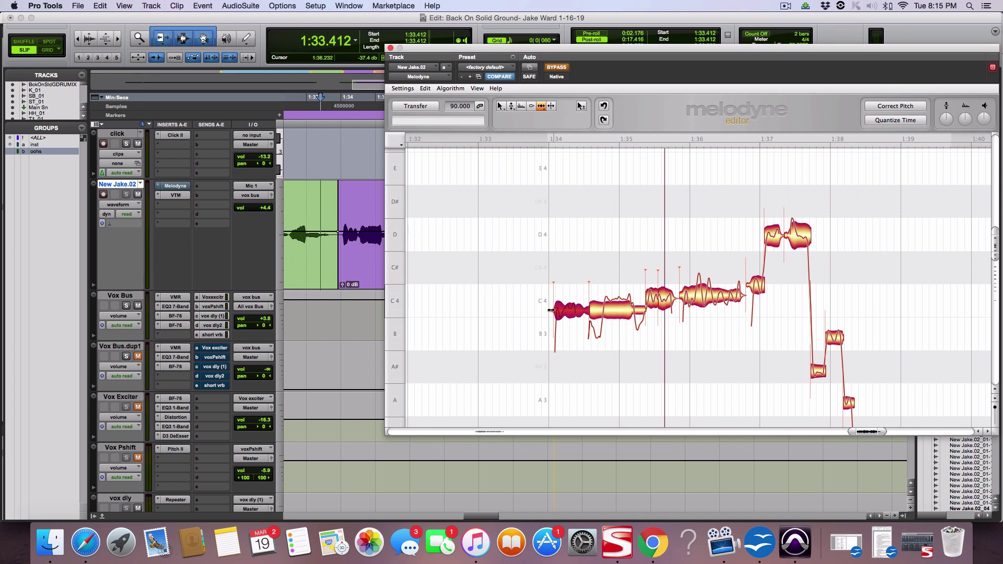
pyautogui.moveTo(553, 309); pyautogui.dragTo(548, 310)
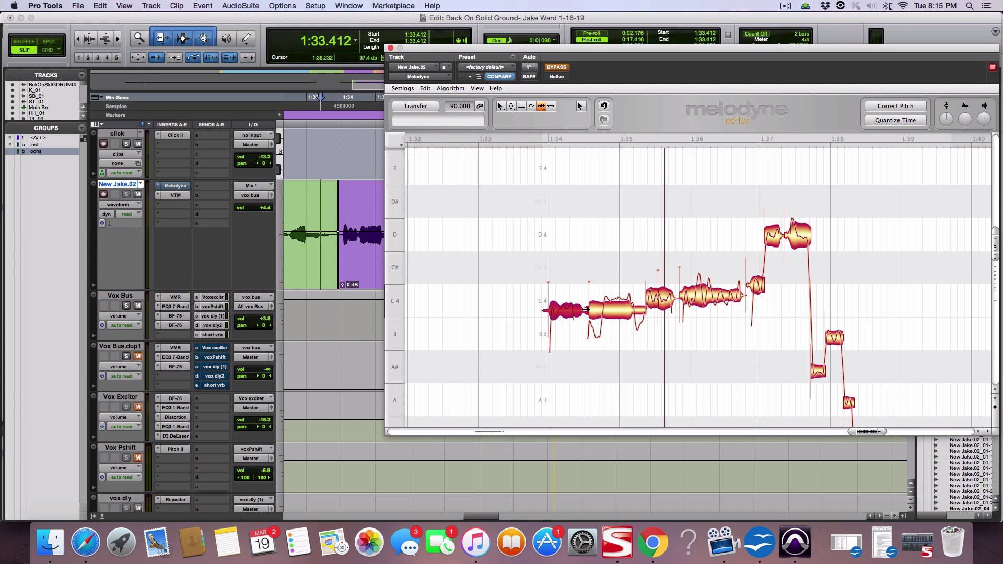
pyautogui.moveTo(586, 309); pyautogui.dragTo(583, 309)
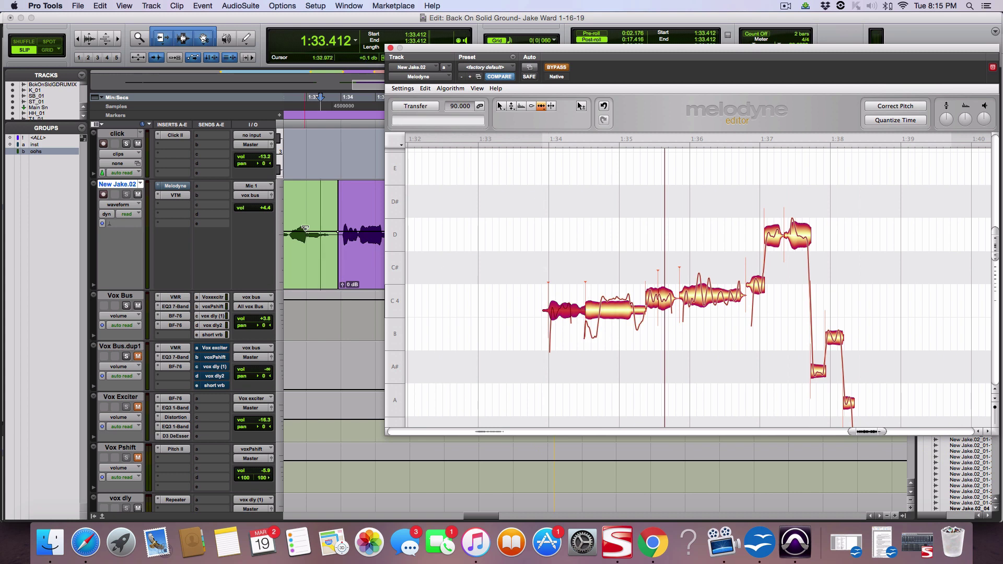
# Re-enable Melodyne and play the edited phrase from 1:32.851, then from 1:32.533
pyautogui.click(558, 68)
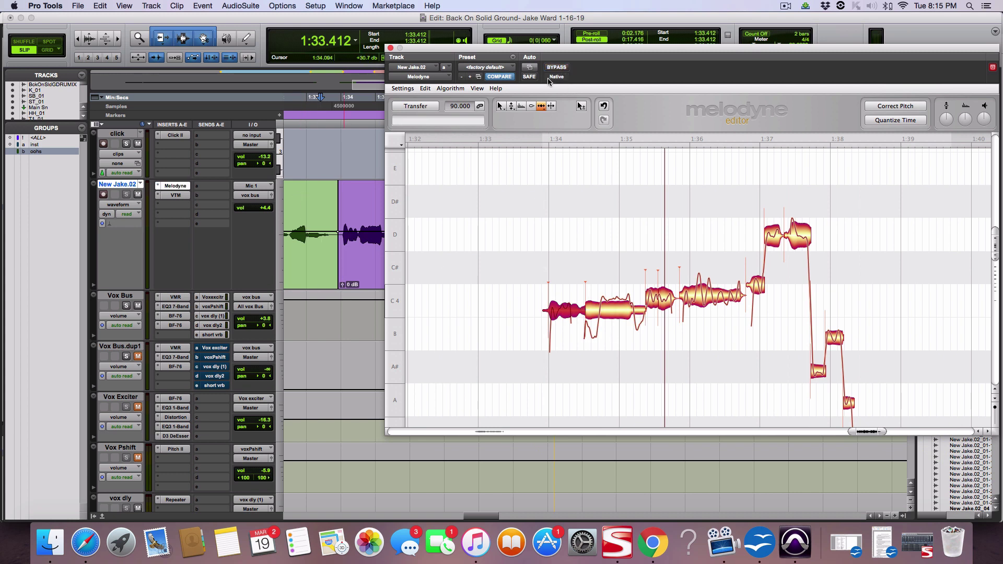
pyautogui.click(301, 201)
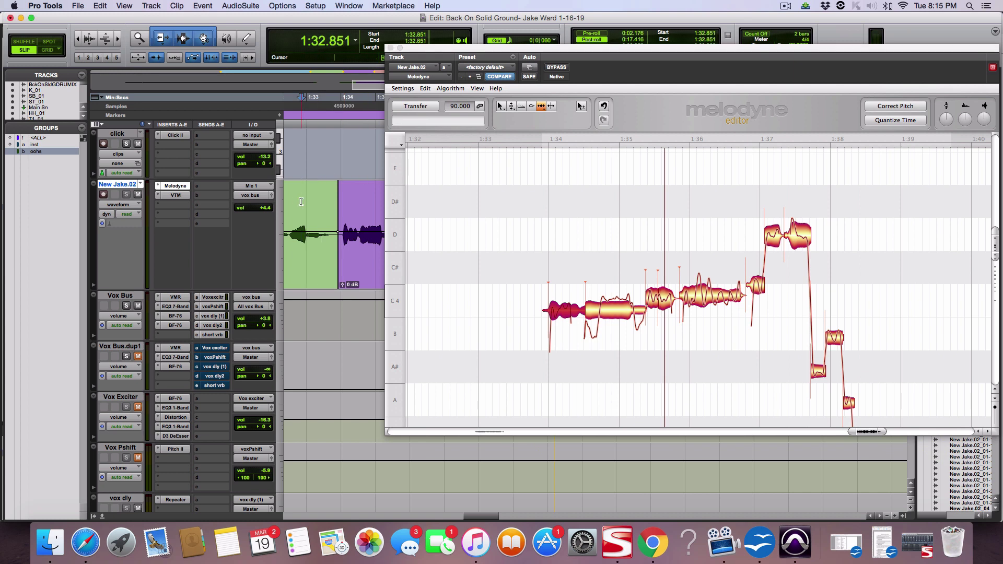
pyautogui.press('space')
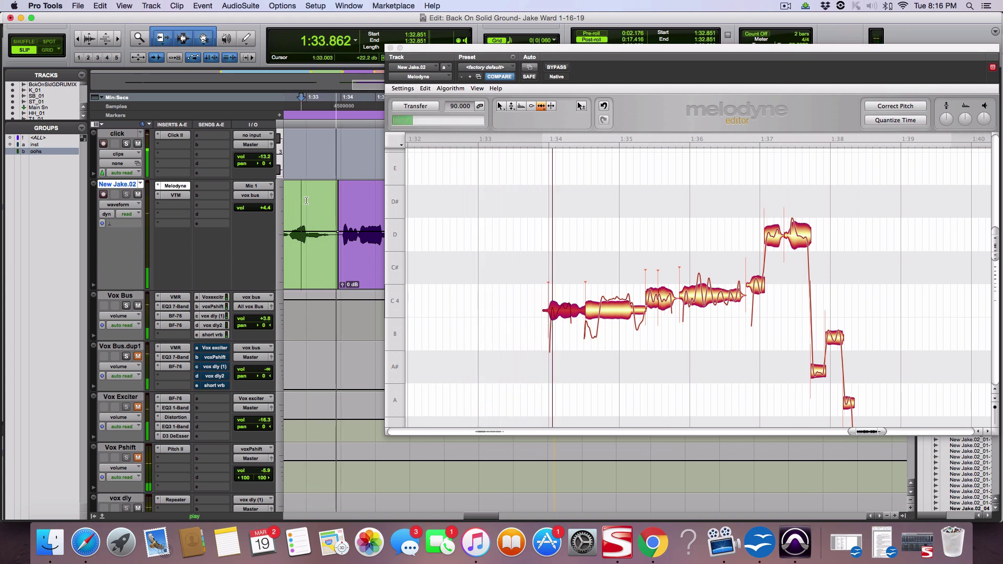
pyautogui.press('space')
pyautogui.press('space')
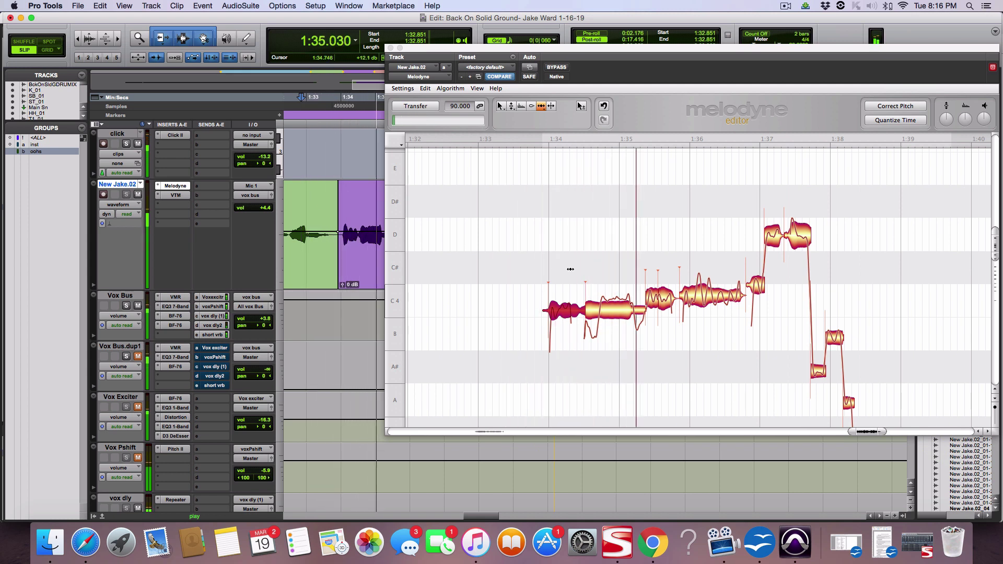
pyautogui.press('space')
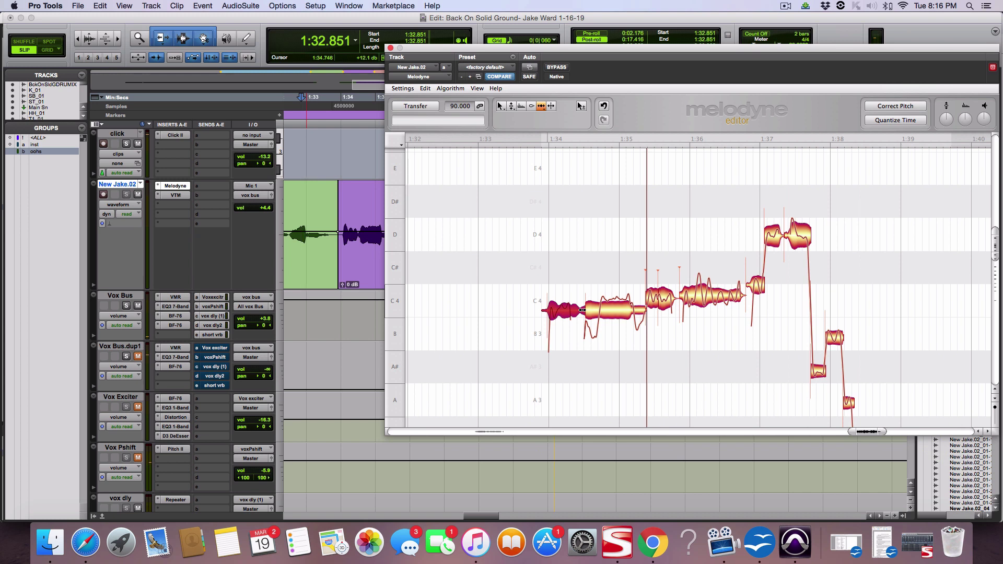
pyautogui.click(297, 203)
pyautogui.press('space')
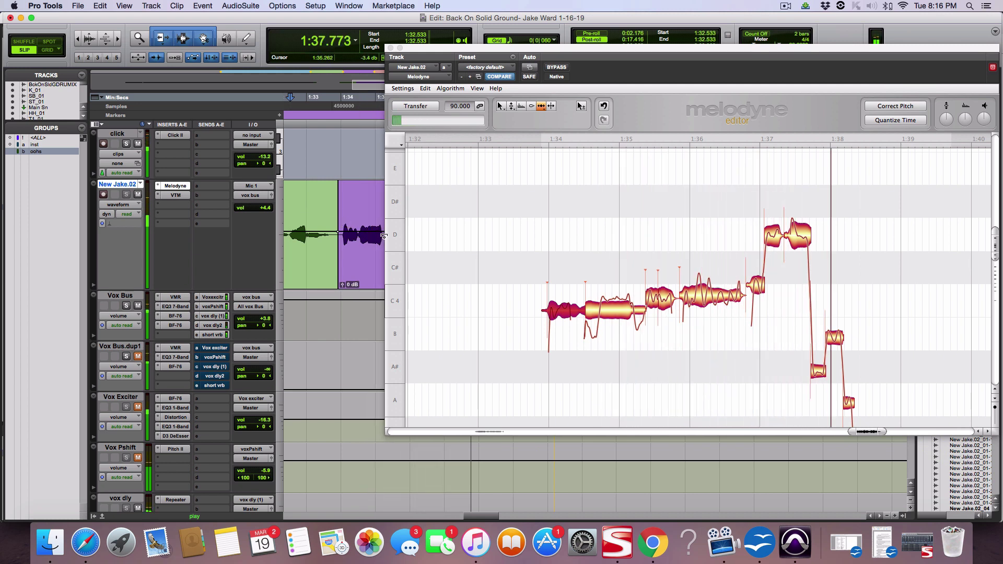
pyautogui.press('space')
# Bypass Melodyne to hear the original phrase, then switch correction back on and listen
pyautogui.click(557, 68)
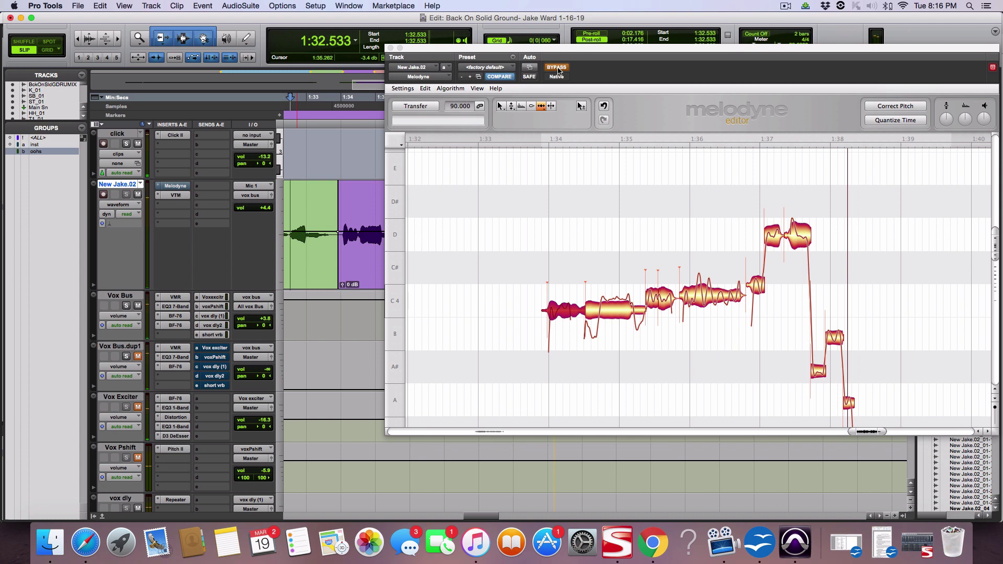
pyautogui.press('space')
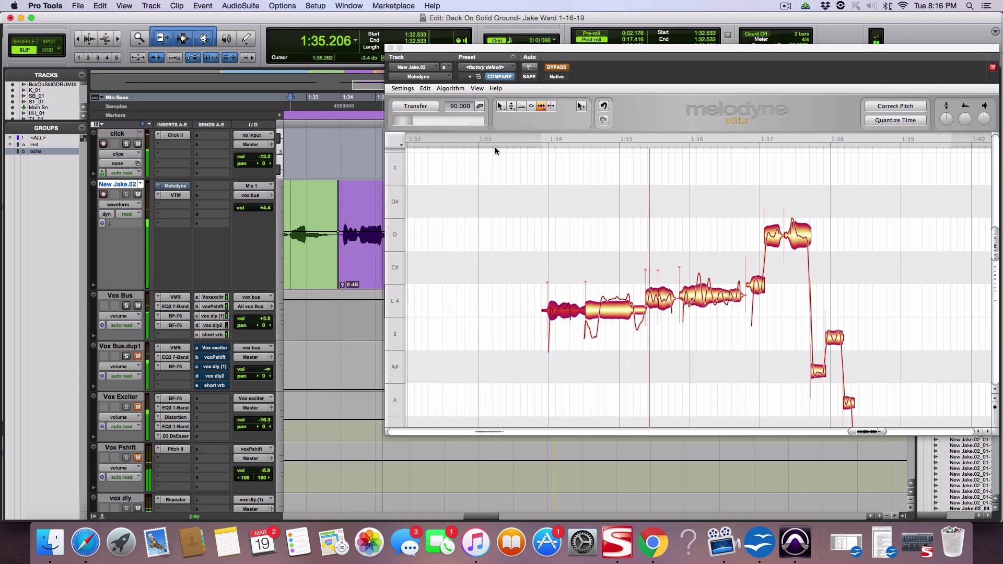
pyautogui.press('space')
pyautogui.press('space')
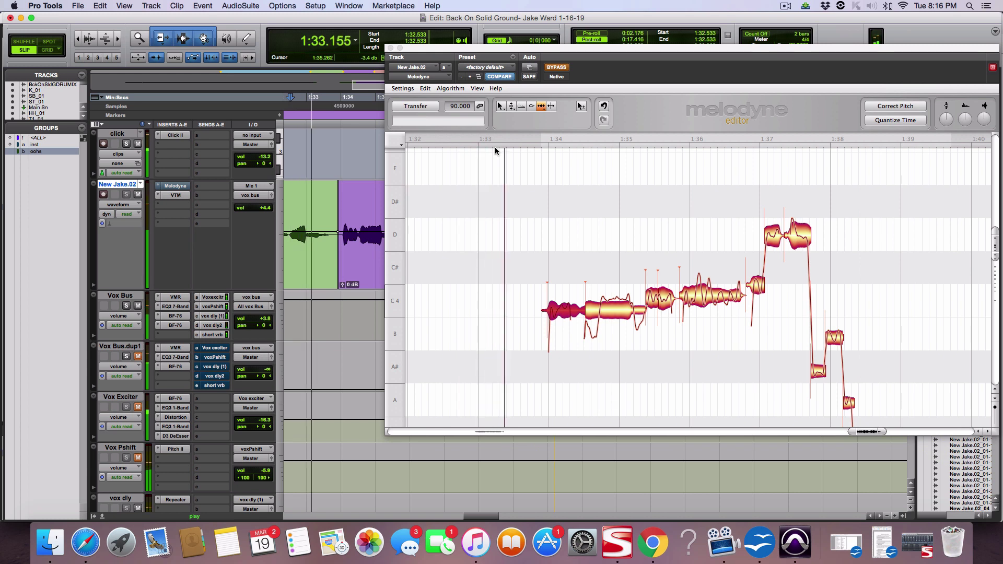
pyautogui.press('space')
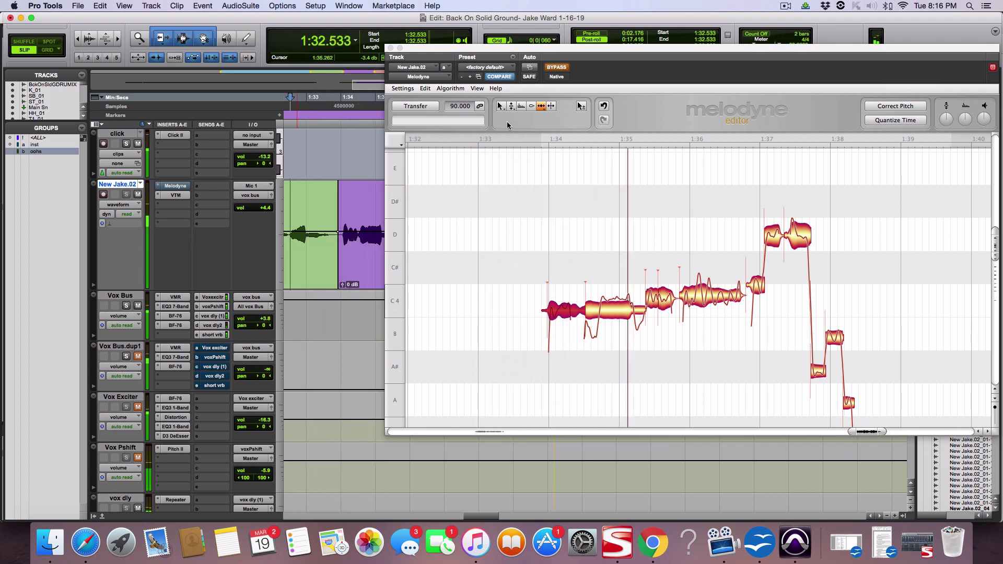
pyautogui.click(552, 68)
pyautogui.press('space')
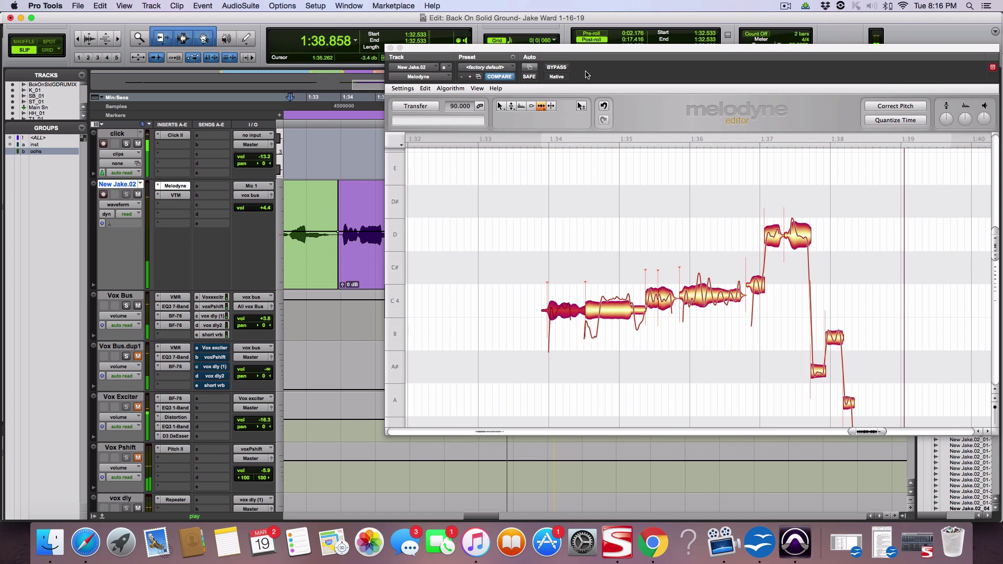
pyautogui.press('space')
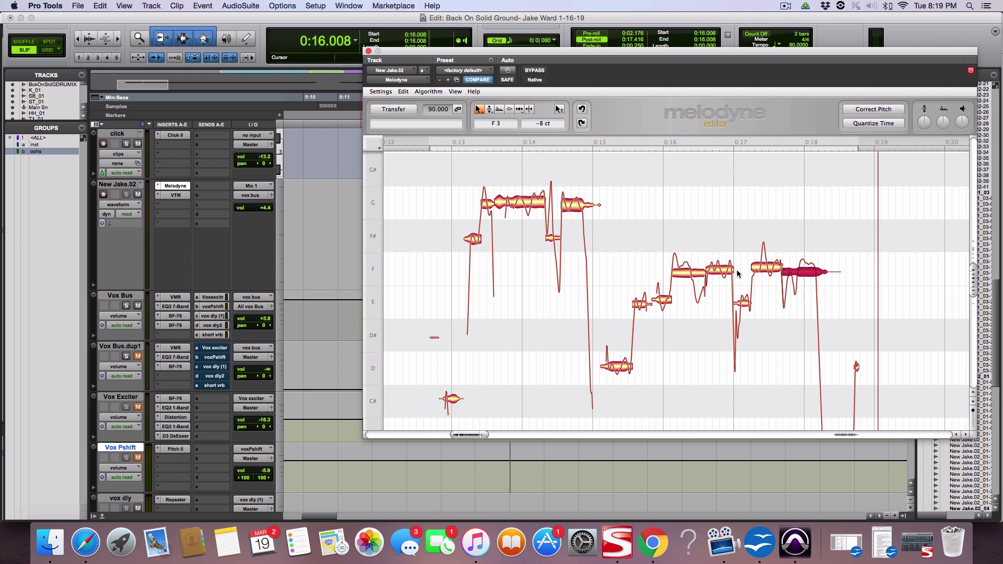
# Scroll the Melodyne note editor back to the earlier 0:13–0:18 vocal phrase
pyautogui.hscroll(3, 737, 274)
pyautogui.scroll(-2, 736, 271)
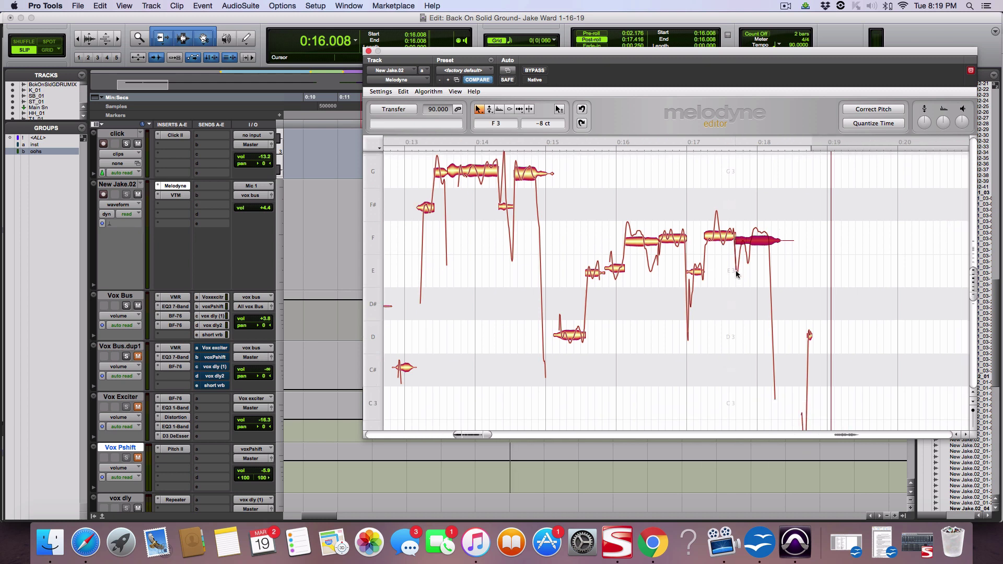
pyautogui.hscroll(4, 736, 271)
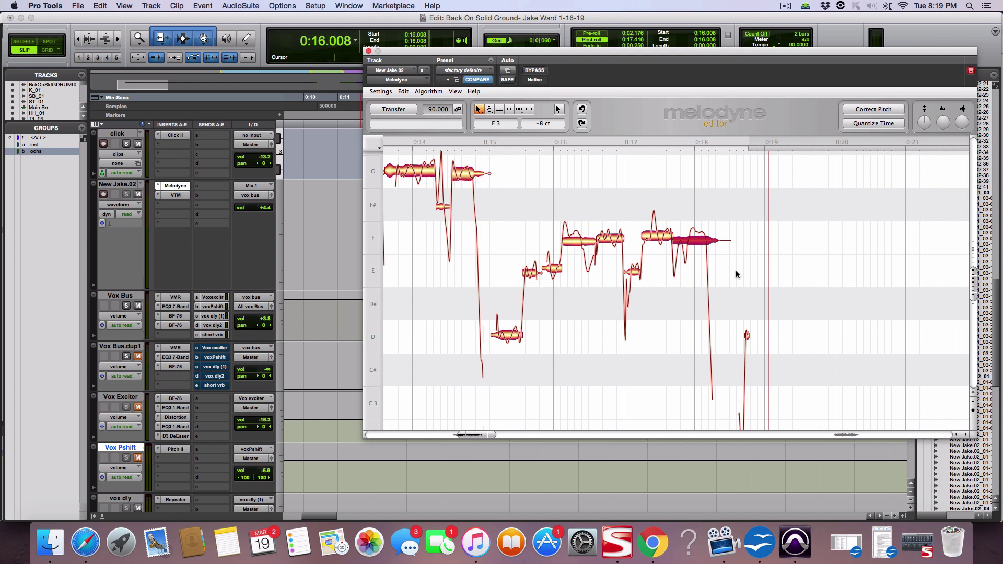